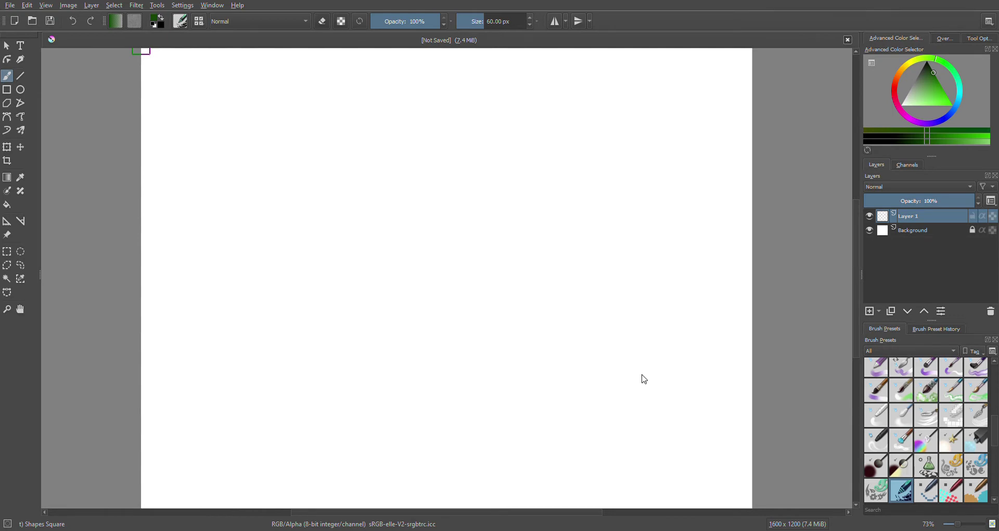
- Paint a red band along the canvas's upper edge with the Shapes Square brush at 111.43 px
click(894, 88)
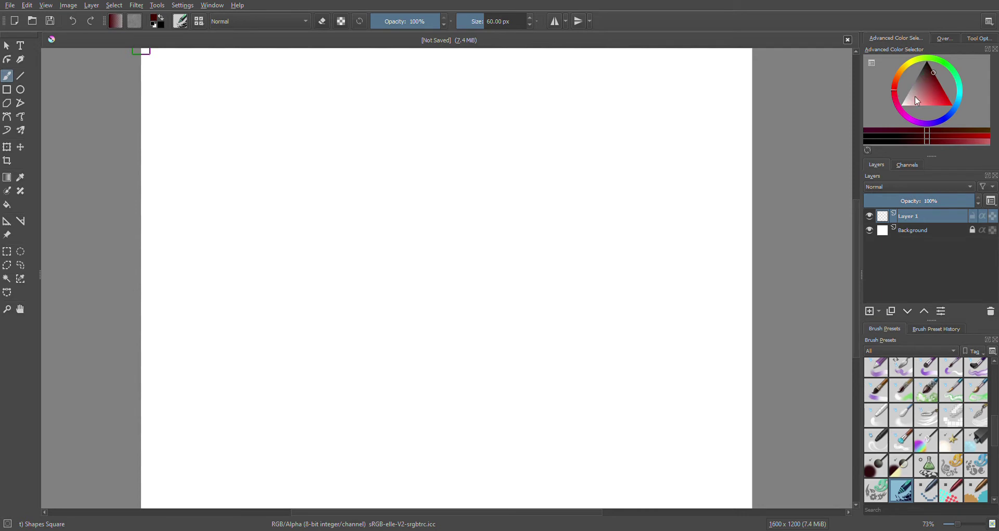
drag(931, 96, 978, 123)
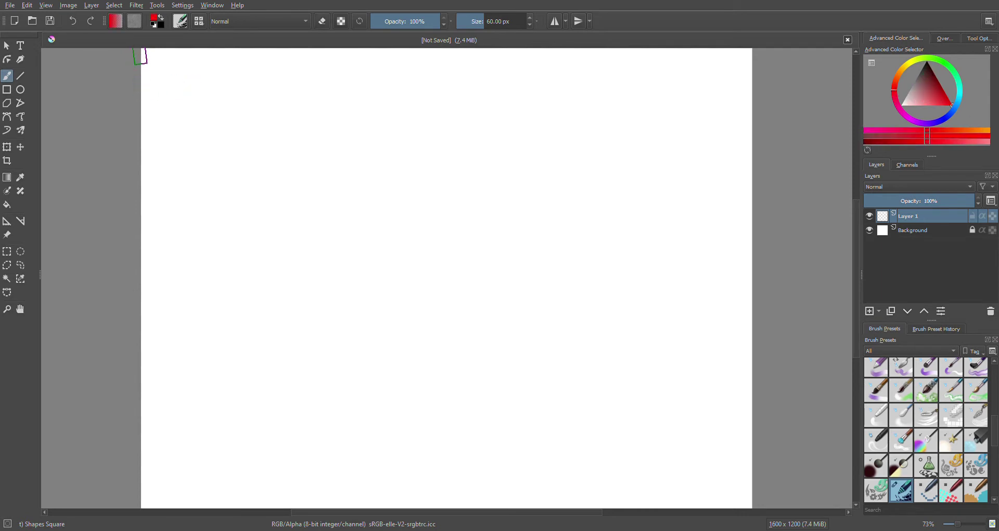
drag(144, 60, 208, 61)
drag(513, 21, 504, 22)
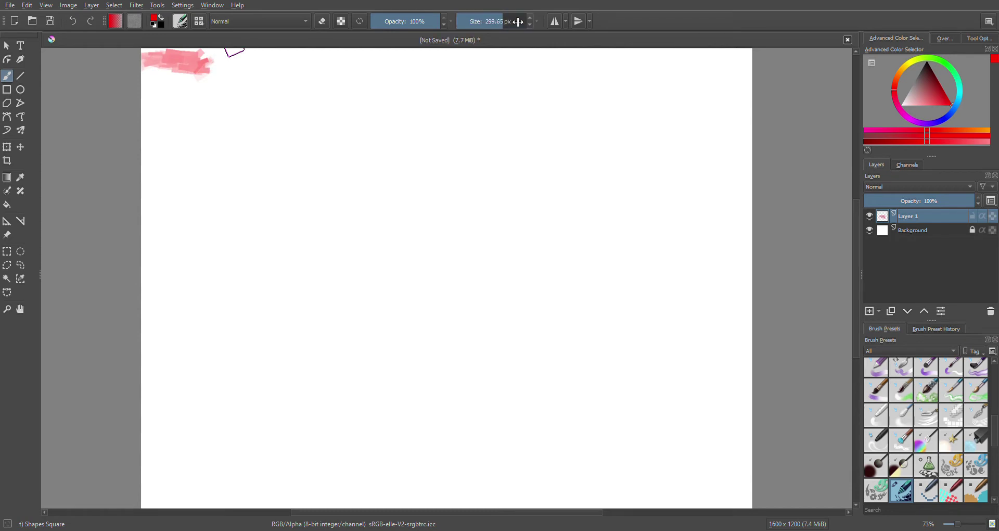
mouse_move(172, 73)
mouse_down()
mouse_move(174, 46)
mouse_move(225, 55)
mouse_move(388, 25)
mouse_move(476, 44)
mouse_move(581, 29)
mouse_move(780, 64)
mouse_up()
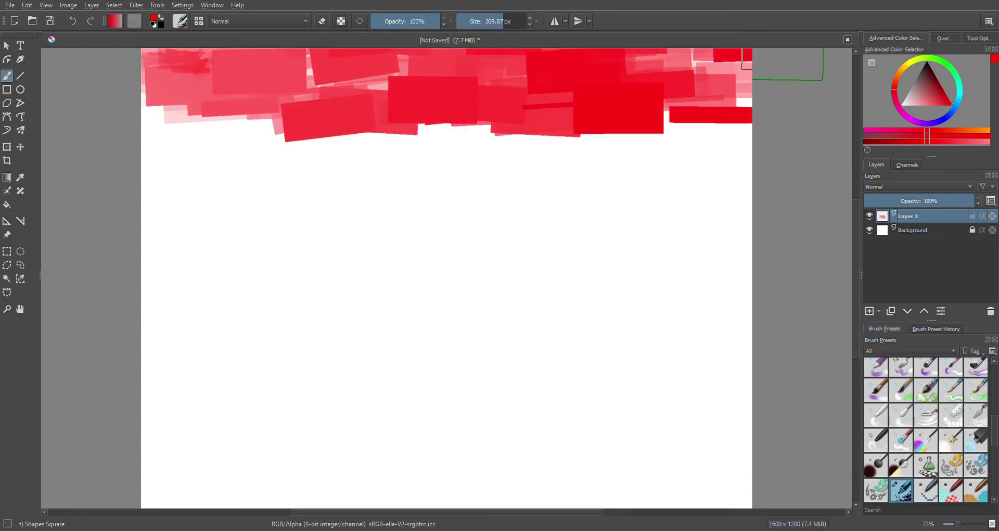
click(493, 15)
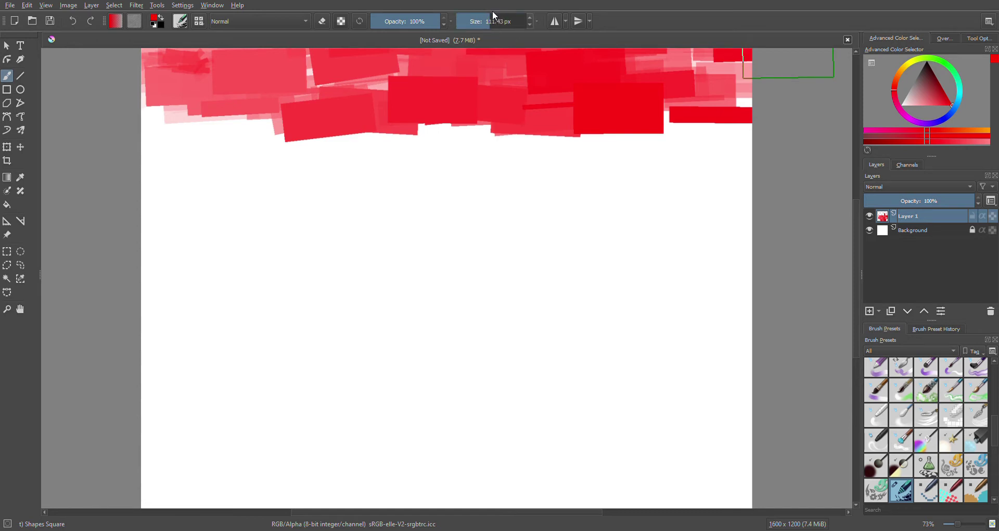
click(72, 21)
mouse_move(149, 63)
mouse_down()
mouse_move(729, 63)
mouse_move(114, 76)
mouse_up()
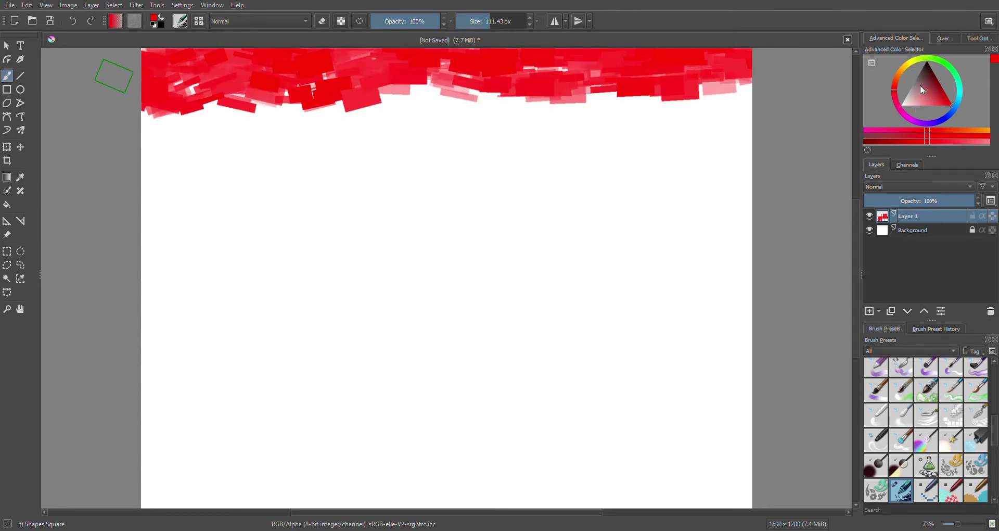
- Paint a wavy orange band across the canvas directly below the red band, overlapping its lower edge
mouse_move(916, 91)
mouse_down()
mouse_move(931, 67)
mouse_move(911, 58)
mouse_move(903, 73)
mouse_move(955, 114)
mouse_up()
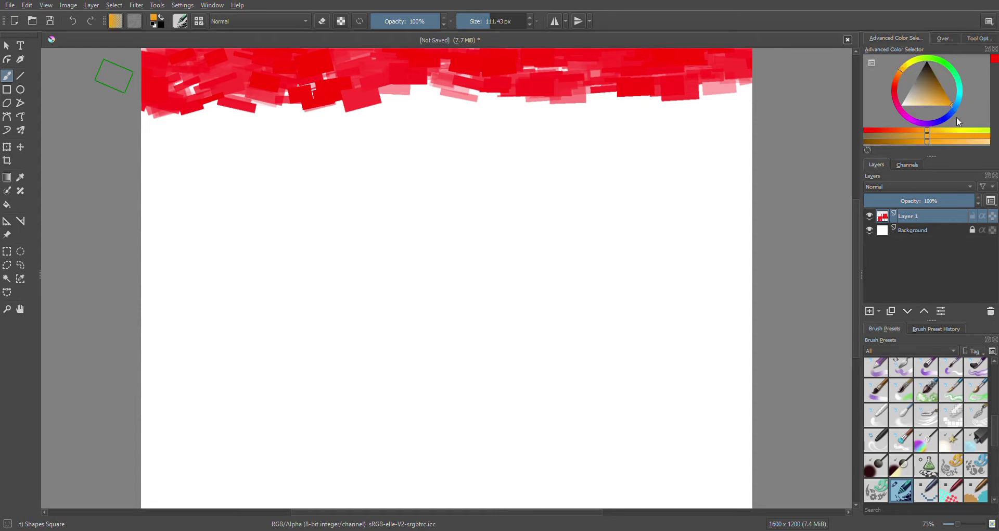
mouse_move(138, 147)
mouse_down()
mouse_move(144, 126)
mouse_move(233, 99)
mouse_move(332, 125)
mouse_move(458, 98)
mouse_move(582, 115)
mouse_move(749, 86)
mouse_up()
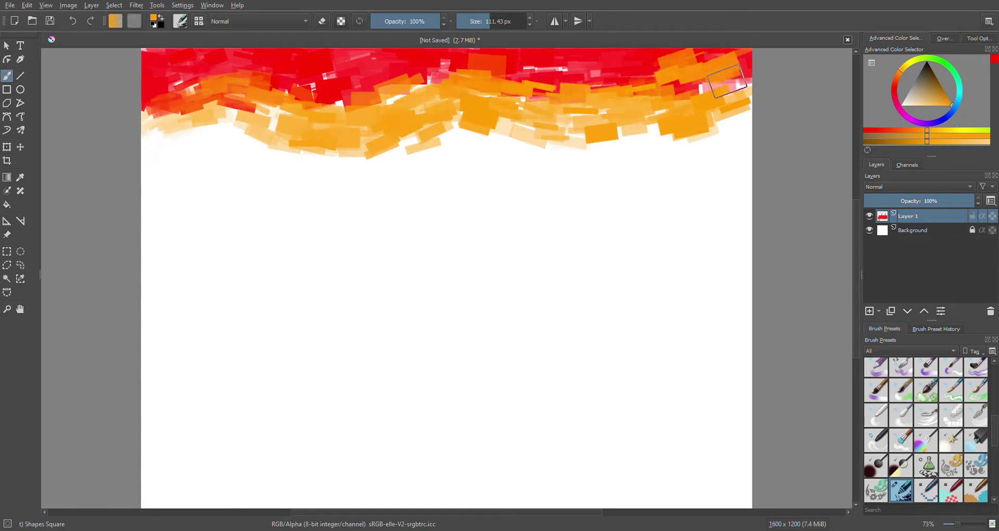
mouse_move(254, 116)
mouse_down()
mouse_move(225, 105)
mouse_move(158, 132)
mouse_up()
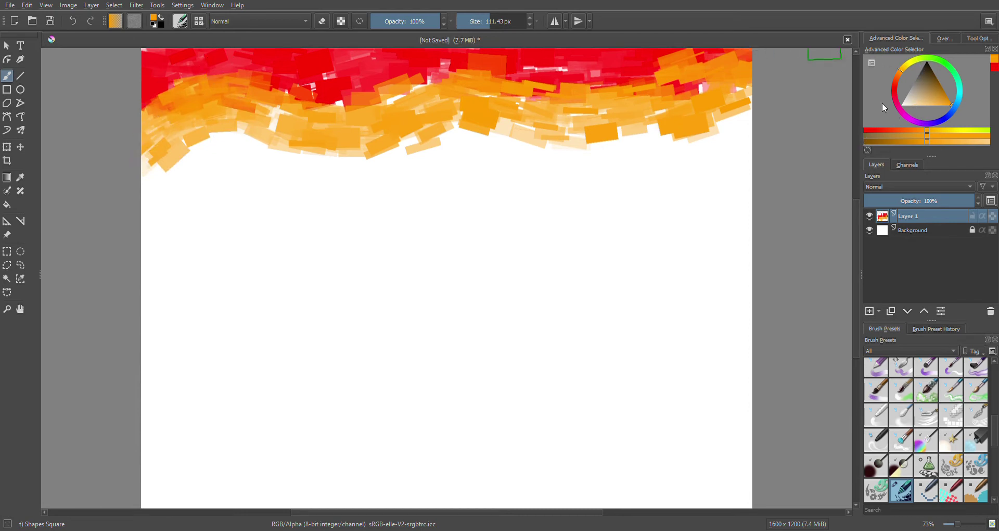
- Paint a wavy yellow band below the orange one and a bright green band beneath it
click(913, 59)
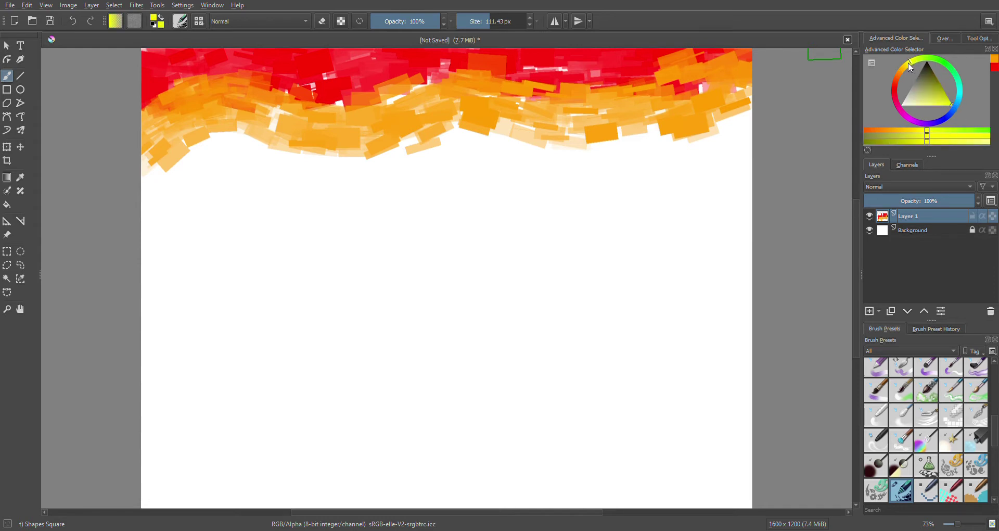
mouse_move(141, 189)
mouse_down()
mouse_move(189, 155)
mouse_move(253, 140)
mouse_move(368, 178)
mouse_move(426, 164)
mouse_move(483, 129)
mouse_move(524, 154)
mouse_move(586, 158)
mouse_move(653, 127)
mouse_move(774, 127)
mouse_up()
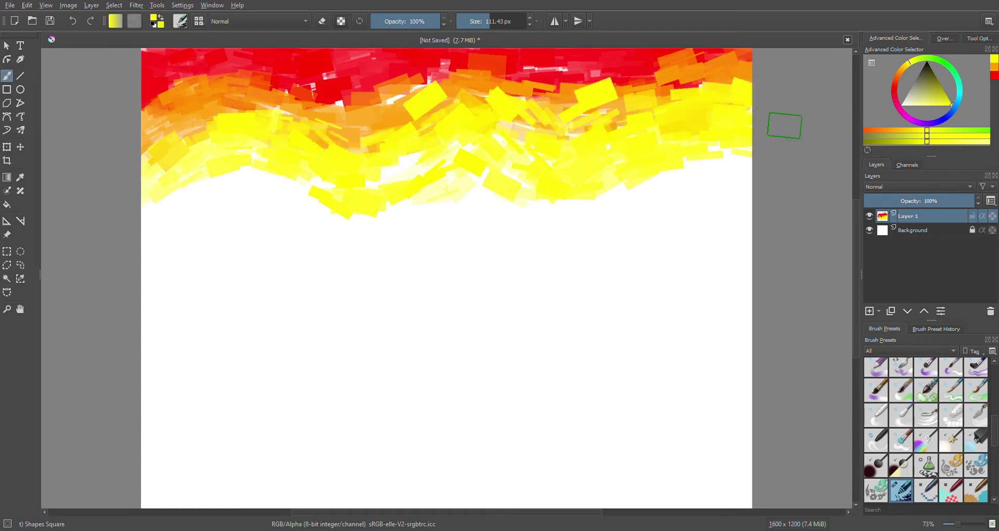
click(932, 60)
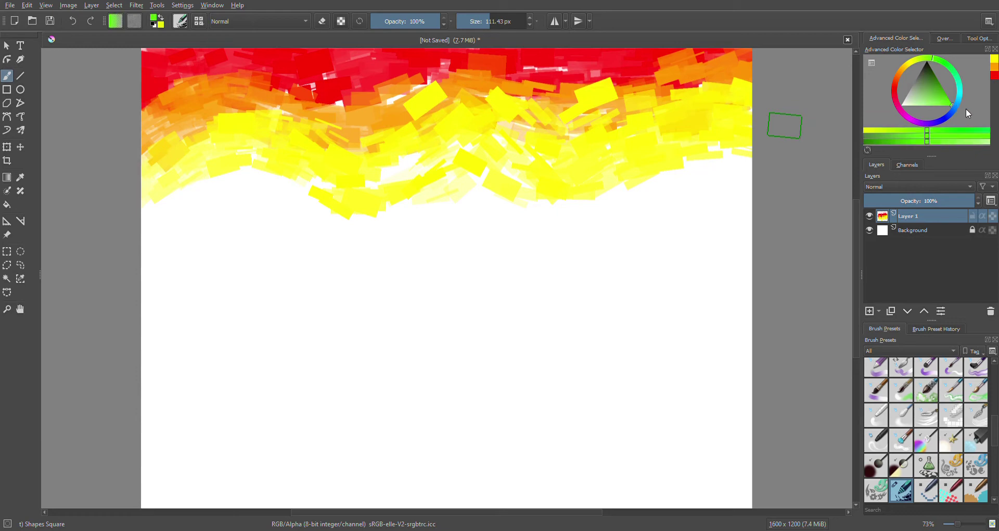
mouse_move(141, 208)
mouse_down()
mouse_move(145, 224)
mouse_move(258, 189)
mouse_move(382, 216)
mouse_move(517, 185)
mouse_move(626, 201)
mouse_move(778, 172)
mouse_up()
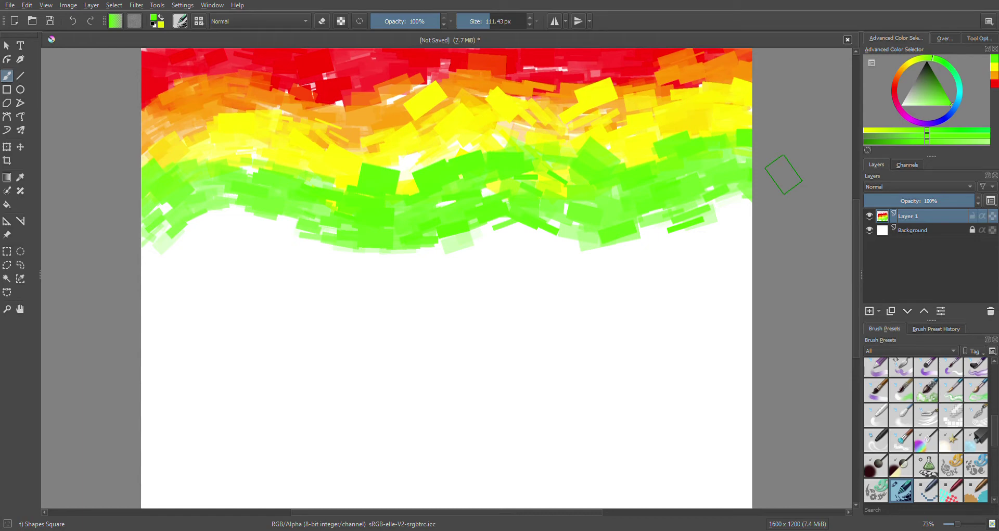
- Paint a wavy cyan band below the green one and a deep blue band beneath it
click(958, 96)
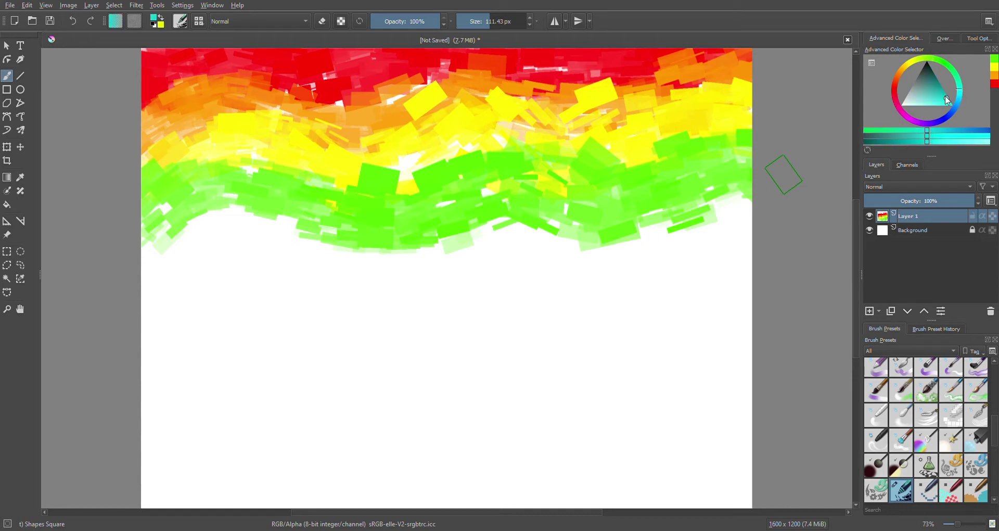
click(952, 105)
mouse_move(151, 281)
mouse_down()
mouse_move(160, 256)
mouse_move(334, 245)
mouse_move(508, 261)
mouse_move(658, 259)
mouse_move(796, 167)
mouse_up()
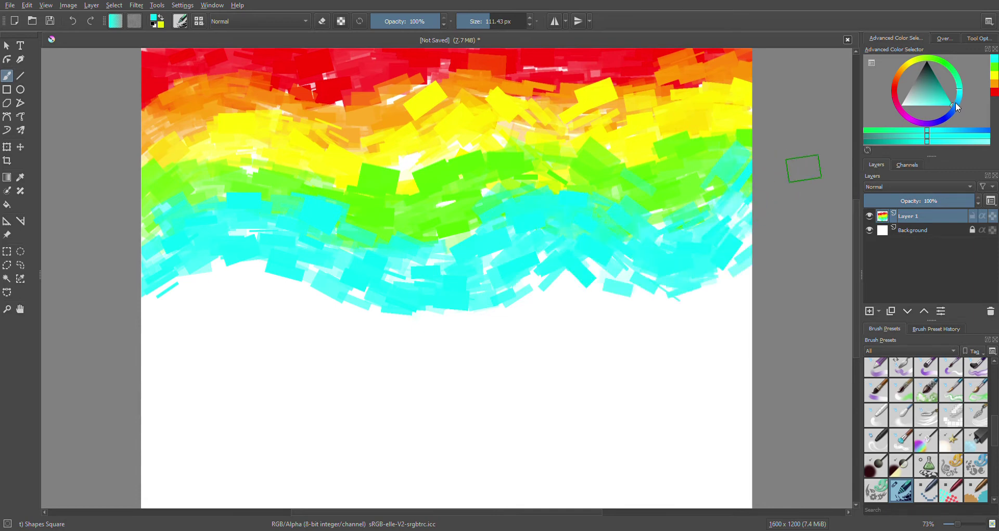
click(951, 121)
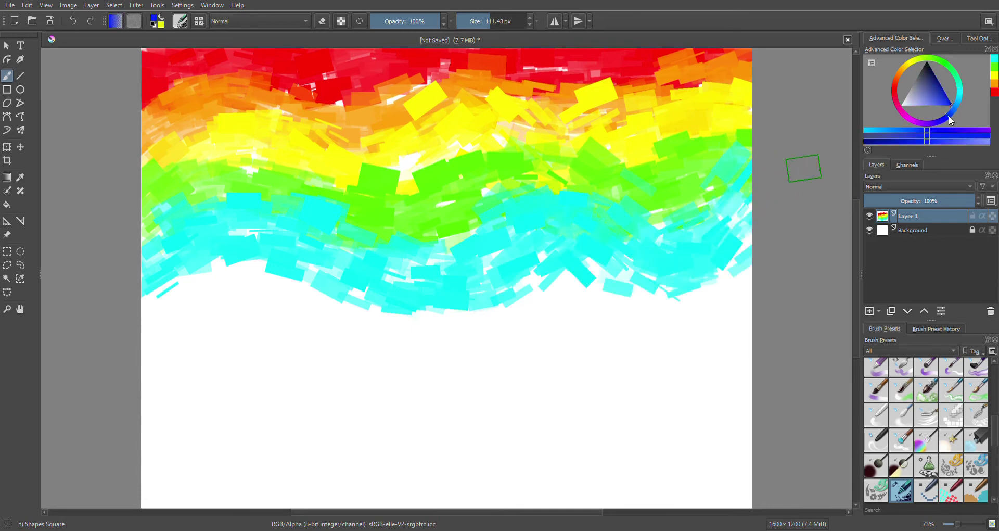
mouse_move(145, 328)
mouse_down()
mouse_move(197, 280)
mouse_move(241, 278)
mouse_move(400, 330)
mouse_move(465, 326)
mouse_move(563, 300)
mouse_move(694, 301)
mouse_move(741, 259)
mouse_move(821, 247)
mouse_up()
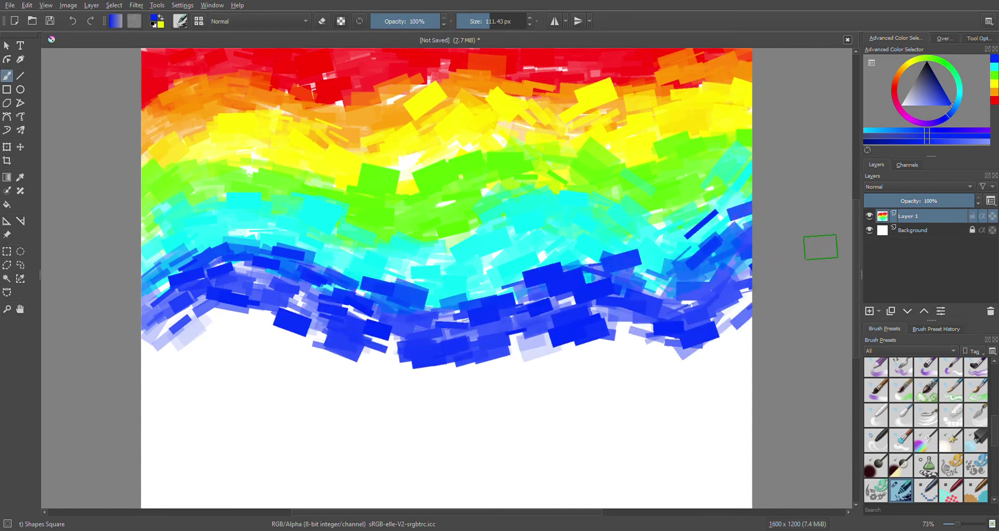
- Paint a wavy purple band below the blue one and a second red band beneath it
click(921, 125)
mouse_move(156, 369)
mouse_down()
mouse_move(271, 312)
mouse_move(433, 372)
mouse_move(598, 333)
mouse_move(713, 323)
mouse_move(757, 283)
mouse_move(518, 373)
mouse_move(150, 410)
mouse_up()
click(896, 99)
mouse_move(148, 458)
mouse_down()
mouse_move(168, 432)
mouse_move(174, 409)
mouse_move(210, 391)
mouse_move(324, 441)
mouse_move(410, 444)
mouse_move(460, 421)
mouse_move(515, 414)
mouse_move(334, 440)
mouse_move(636, 415)
mouse_move(725, 370)
mouse_move(781, 371)
mouse_move(633, 415)
mouse_move(595, 415)
mouse_up()
- Fill the remaining lower canvas with an orange band below the second red one and a yellow band beneath it
drag(909, 59, 898, 72)
mouse_move(156, 458)
mouse_down()
mouse_move(289, 421)
mouse_move(495, 484)
mouse_move(738, 406)
mouse_move(771, 428)
mouse_up()
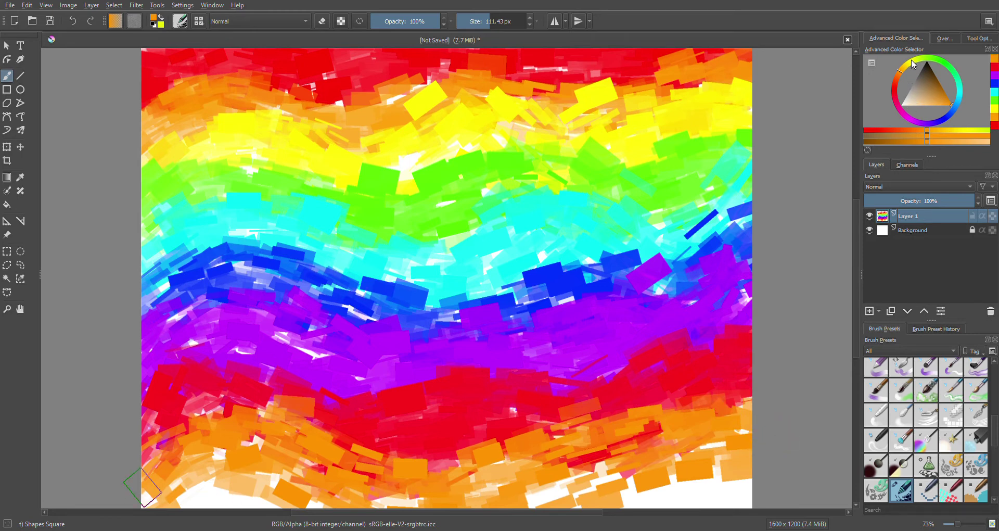
mouse_move(912, 62)
mouse_down()
mouse_move(914, 72)
mouse_move(908, 62)
mouse_up()
click(161, 513)
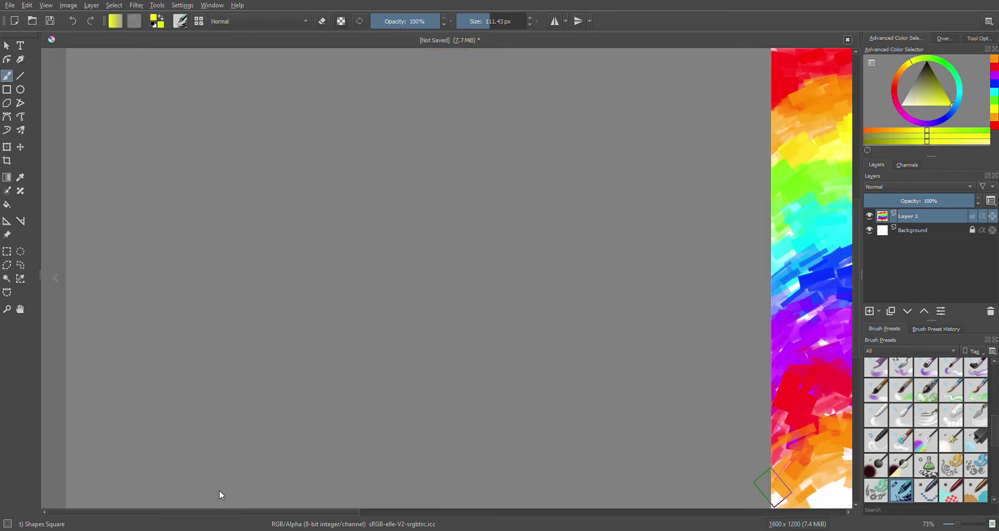
mouse_move(231, 515)
mouse_down()
mouse_move(587, 507)
mouse_move(426, 514)
mouse_up()
mouse_move(248, 490)
mouse_down()
mouse_move(350, 487)
mouse_move(812, 492)
mouse_up()
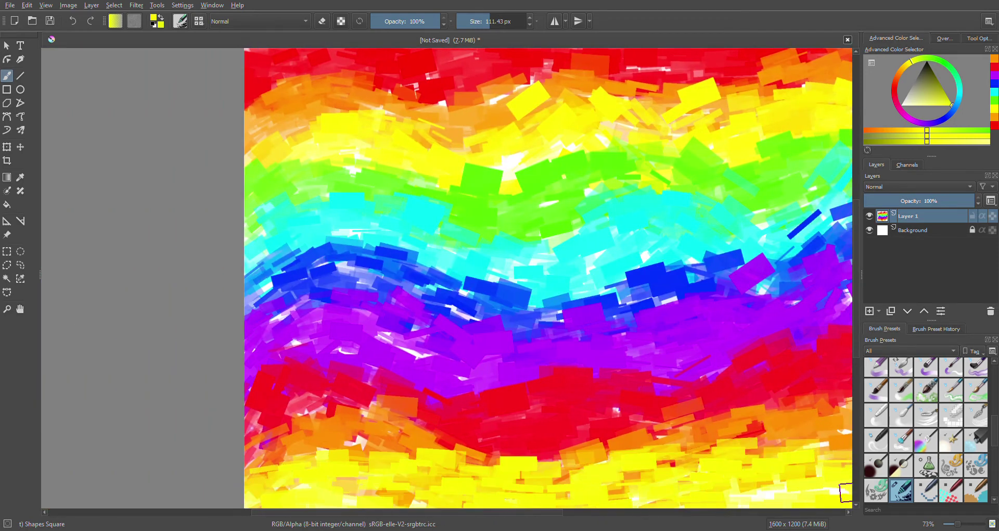
mouse_move(395, 513)
mouse_down()
mouse_move(463, 505)
mouse_move(446, 507)
mouse_up()
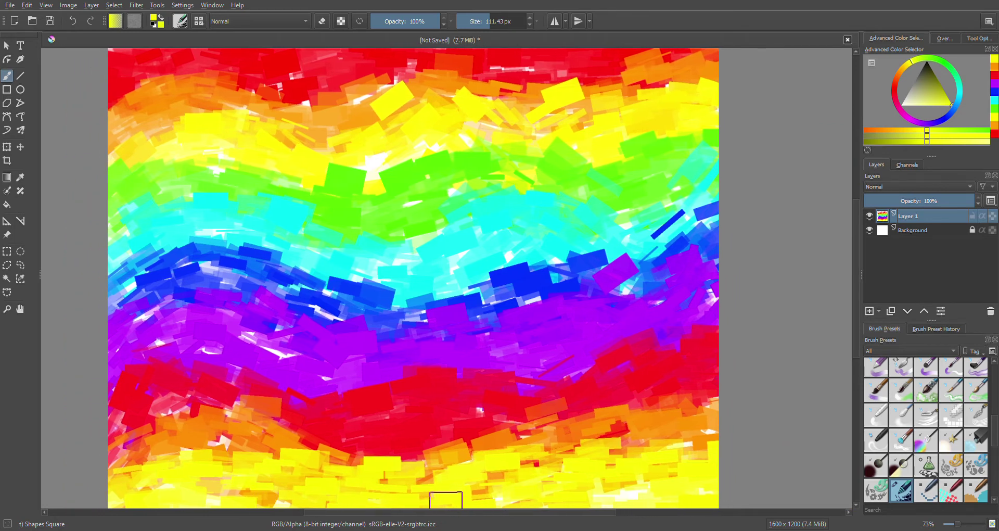
- Add a layer directly above Background and cover it with black using the Basic-1 brush at 1,000 px
click(888, 235)
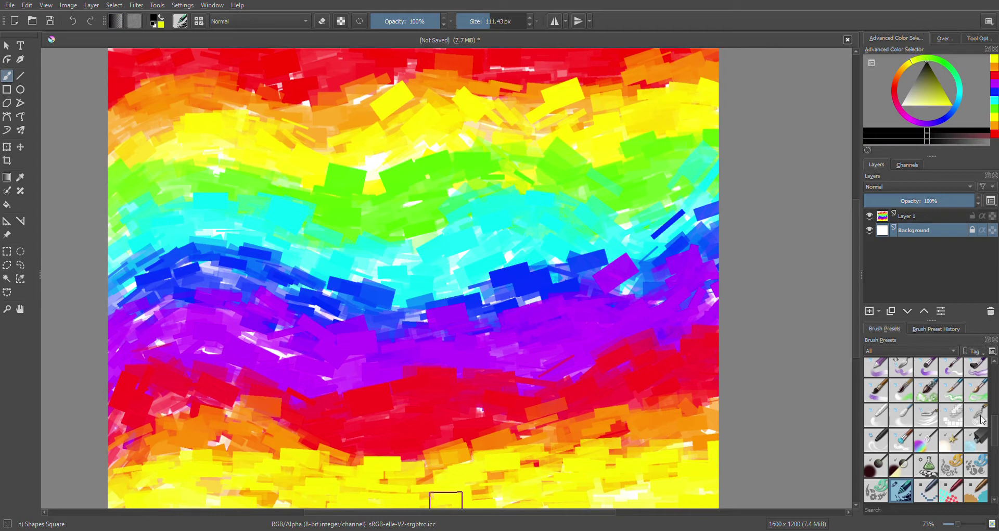
scroll(997, 433, up, 10)
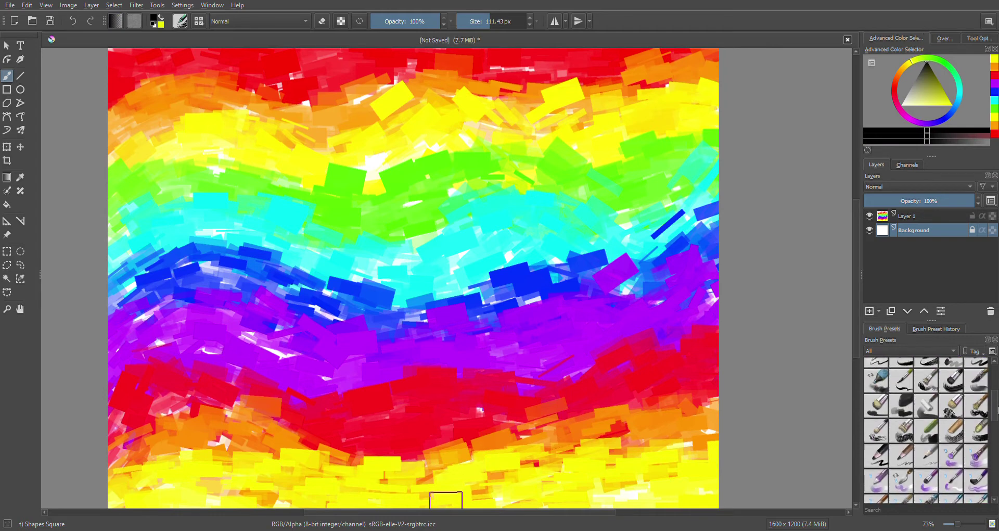
click(974, 370)
drag(489, 22, 525, 22)
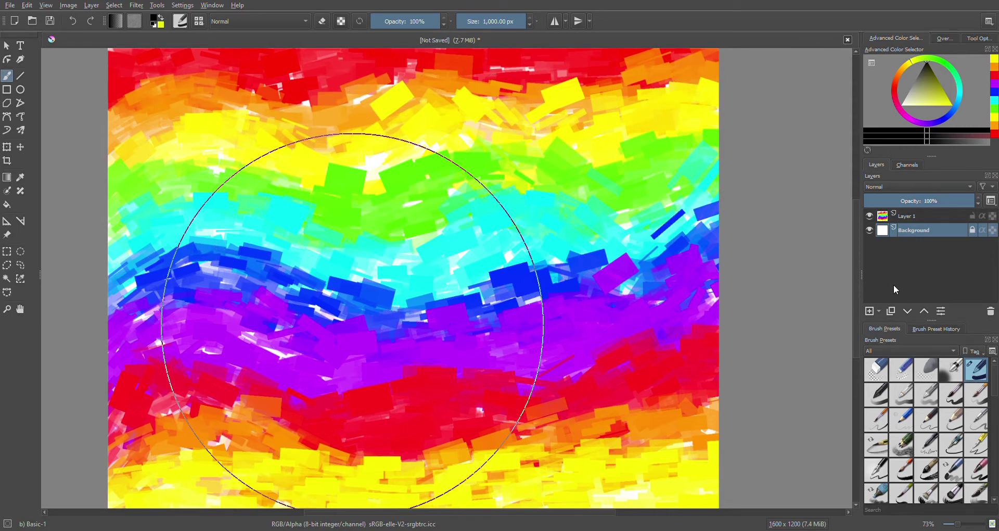
click(869, 311)
mouse_move(426, 364)
mouse_down()
mouse_move(417, 424)
mouse_move(249, 479)
mouse_move(115, 396)
mouse_move(384, 178)
mouse_move(647, 111)
mouse_up()
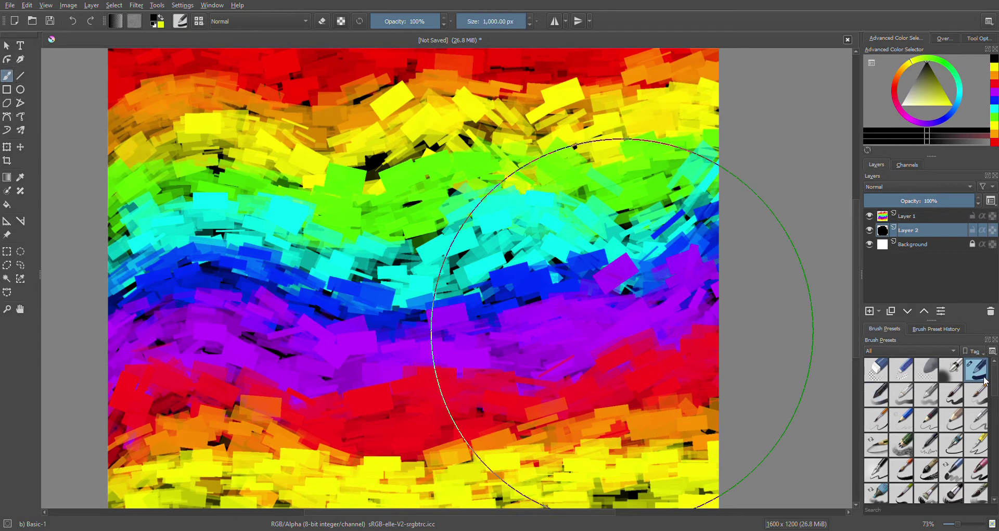
- Reduce the brush size to 63.29 px and add a new layer above the rainbow layer
click(484, 20)
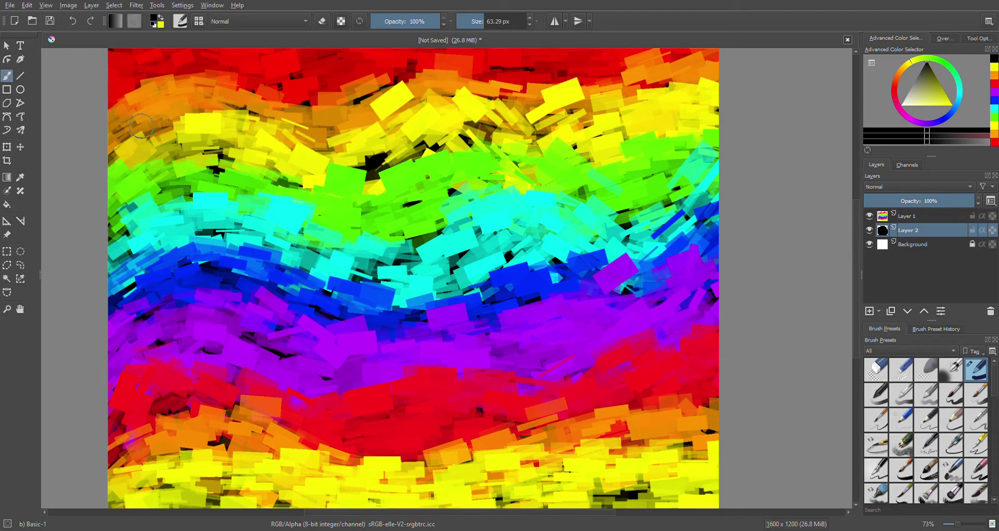
click(904, 220)
click(869, 310)
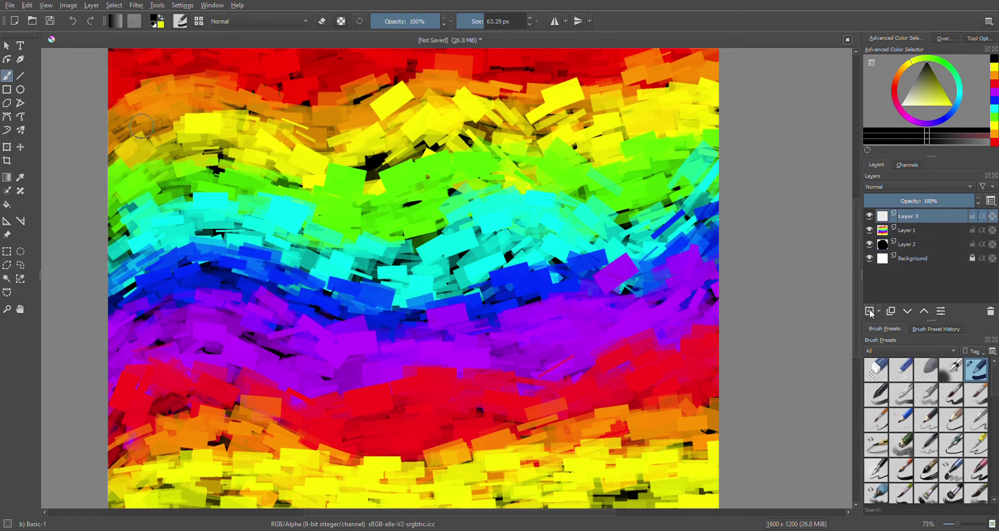
mouse_move(136, 65)
mouse_down()
mouse_move(142, 180)
mouse_move(134, 70)
mouse_move(177, 110)
mouse_move(147, 98)
mouse_up()
click(73, 20)
click(74, 17)
- Hand-letter "Pride month!" in black across the upper part of the canvas with a 25.22 px brush
click(485, 21)
mouse_move(134, 203)
mouse_down()
mouse_move(137, 69)
mouse_move(165, 81)
mouse_move(175, 120)
mouse_move(141, 136)
mouse_up()
mouse_move(177, 191)
mouse_down()
mouse_move(178, 201)
mouse_move(210, 146)
mouse_move(229, 201)
mouse_up()
click(225, 123)
drag(284, 90, 282, 201)
mouse_move(281, 156)
mouse_down()
mouse_move(256, 197)
mouse_move(280, 201)
mouse_up()
mouse_move(299, 169)
mouse_down()
mouse_move(314, 165)
mouse_move(299, 196)
mouse_move(337, 201)
mouse_move(390, 160)
mouse_move(433, 206)
mouse_up()
drag(479, 151, 456, 173)
mouse_move(510, 197)
mouse_down()
mouse_move(507, 172)
mouse_move(535, 203)
mouse_up()
drag(574, 106, 564, 199)
drag(541, 156, 591, 151)
mouse_move(606, 103)
mouse_down()
mouse_move(606, 197)
mouse_move(633, 199)
mouse_up()
click(675, 176)
mouse_move(670, 102)
mouse_down()
mouse_move(670, 157)
mouse_move(677, 118)
mouse_move(682, 157)
mouse_move(694, 108)
mouse_move(679, 158)
mouse_up()
drag(672, 188, 675, 192)
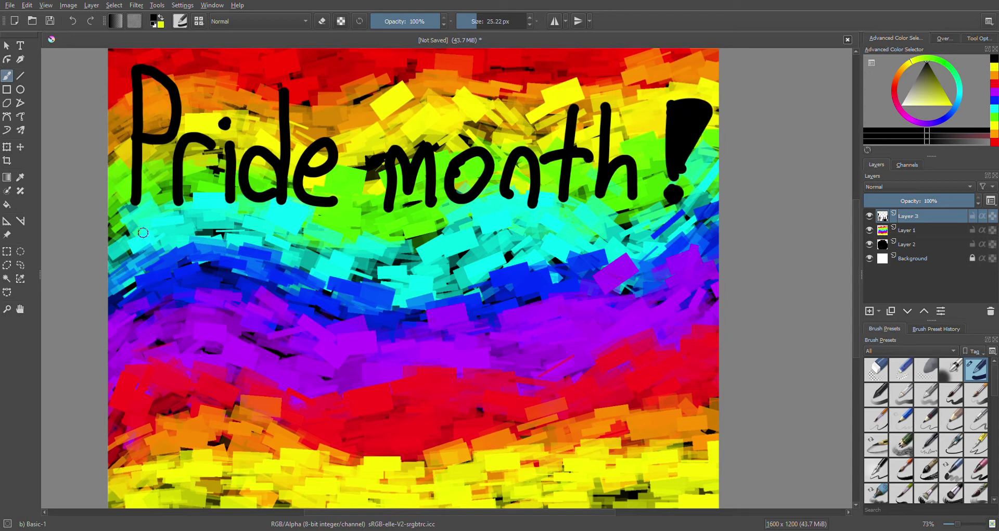
- Hand-letter "IT'S NOT" in black below "Pride" with the brush size set to 8.37 px
drag(477, 30, 469, 32)
drag(136, 224, 136, 255)
drag(159, 223, 158, 255)
mouse_move(149, 224)
mouse_down()
mouse_move(172, 227)
mouse_move(177, 252)
mouse_up()
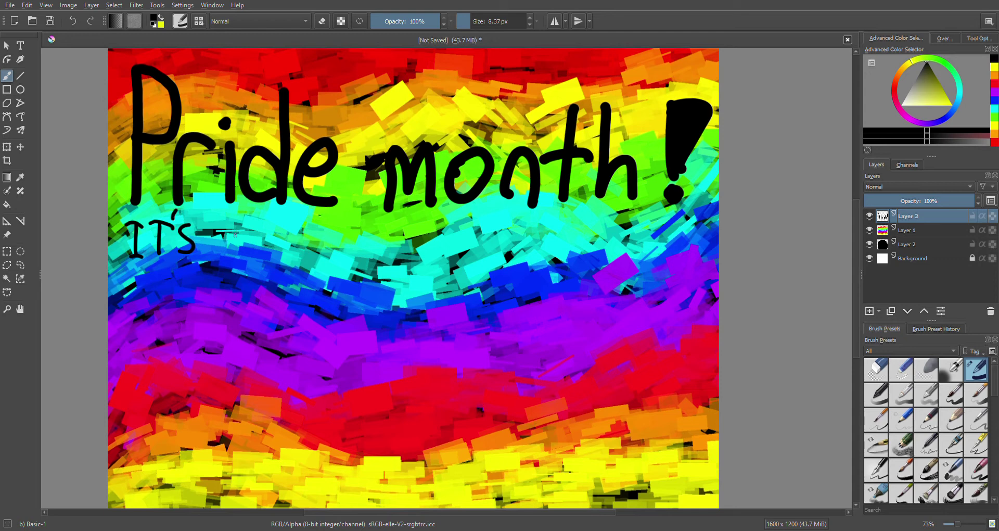
mouse_move(222, 221)
mouse_down()
mouse_move(221, 256)
mouse_move(238, 218)
mouse_move(257, 230)
mouse_move(297, 227)
mouse_up()
mouse_move(288, 230)
mouse_down()
mouse_move(289, 255)
mouse_move(335, 233)
mouse_move(321, 227)
mouse_up()
drag(307, 229, 307, 261)
mouse_move(367, 241)
mouse_down()
mouse_move(354, 245)
mouse_move(364, 241)
mouse_up()
click(77, 23)
click(77, 23)
click(77, 23)
click(77, 23)
- Continue the small black line after "IT'S NOT" with the hand-lettered words "TOO LATE TO"
mouse_move(329, 231)
mouse_down()
mouse_move(364, 232)
mouse_move(345, 262)
mouse_up()
mouse_move(389, 238)
mouse_down()
mouse_move(463, 260)
mouse_move(533, 260)
mouse_up()
mouse_move(523, 239)
mouse_down()
mouse_move(545, 237)
mouse_move(550, 258)
mouse_move(568, 257)
mouse_up()
mouse_move(552, 248)
mouse_down()
mouse_move(572, 236)
mouse_move(633, 240)
mouse_up()
drag(614, 243, 614, 266)
drag(639, 242, 632, 242)
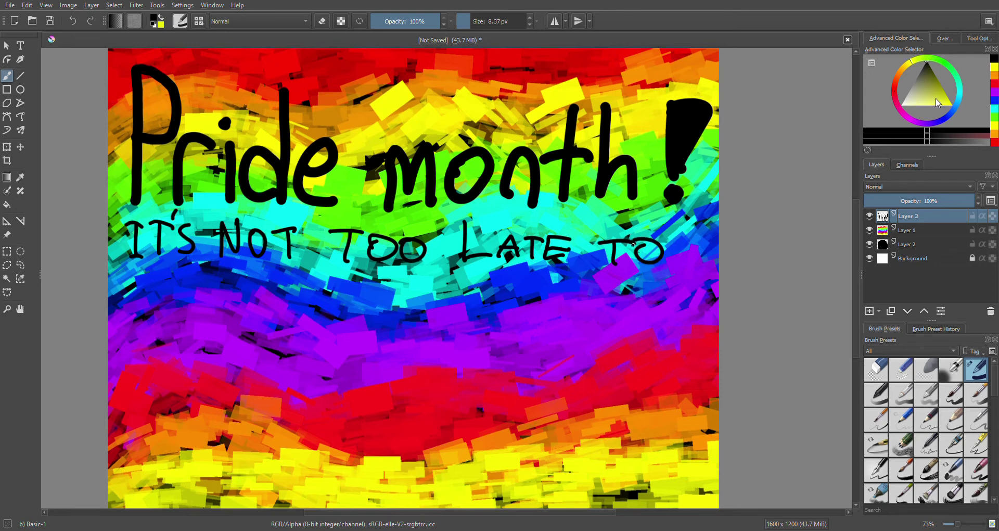
- Hand-letter "CELEBRATE!" in large white capitals below the small black line with a 31.50 px brush
click(481, 27)
drag(921, 101, 874, 124)
mouse_move(200, 266)
mouse_down()
mouse_move(164, 293)
mouse_move(170, 378)
mouse_move(191, 386)
mouse_move(217, 271)
mouse_move(211, 376)
mouse_move(238, 379)
mouse_up()
drag(212, 327, 256, 324)
mouse_move(210, 269)
mouse_down()
mouse_move(271, 279)
mouse_move(262, 381)
mouse_move(295, 381)
mouse_up()
mouse_move(307, 268)
mouse_down()
mouse_move(298, 356)
mouse_move(340, 374)
mouse_up()
drag(295, 329, 347, 328)
mouse_move(310, 272)
mouse_down()
mouse_move(347, 271)
mouse_move(344, 379)
mouse_up()
mouse_move(358, 269)
mouse_down()
mouse_move(364, 325)
mouse_move(346, 372)
mouse_up()
mouse_move(404, 265)
mouse_down()
mouse_move(400, 371)
mouse_move(447, 359)
mouse_move(495, 364)
mouse_up()
drag(452, 313, 494, 312)
mouse_move(488, 271)
mouse_down()
mouse_move(545, 268)
mouse_move(511, 356)
mouse_up()
mouse_move(542, 263)
mouse_down()
mouse_move(535, 325)
mouse_move(589, 352)
mouse_up()
drag(542, 313, 604, 311)
mouse_move(545, 260)
mouse_down()
mouse_move(605, 264)
mouse_move(631, 337)
mouse_up()
drag(627, 266, 632, 322)
drag(651, 281, 632, 295)
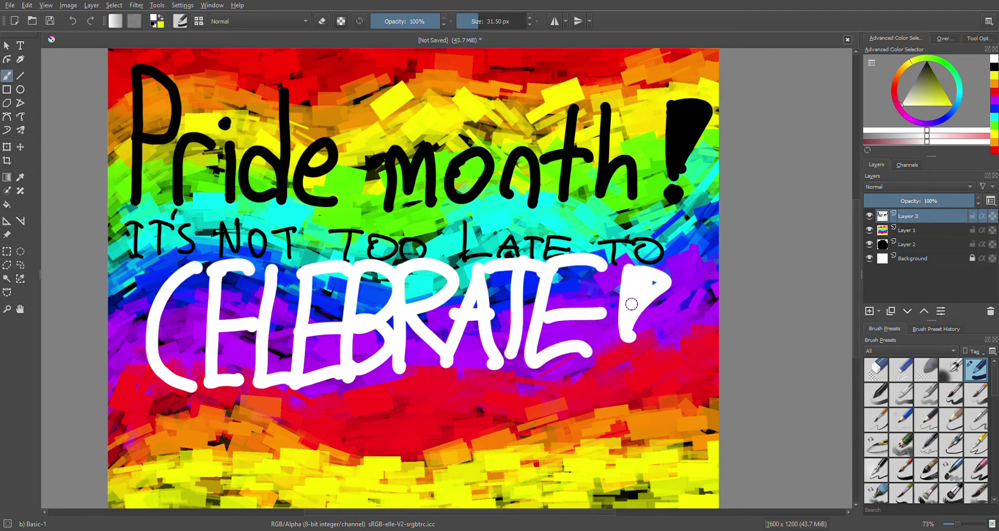
drag(623, 373, 628, 357)
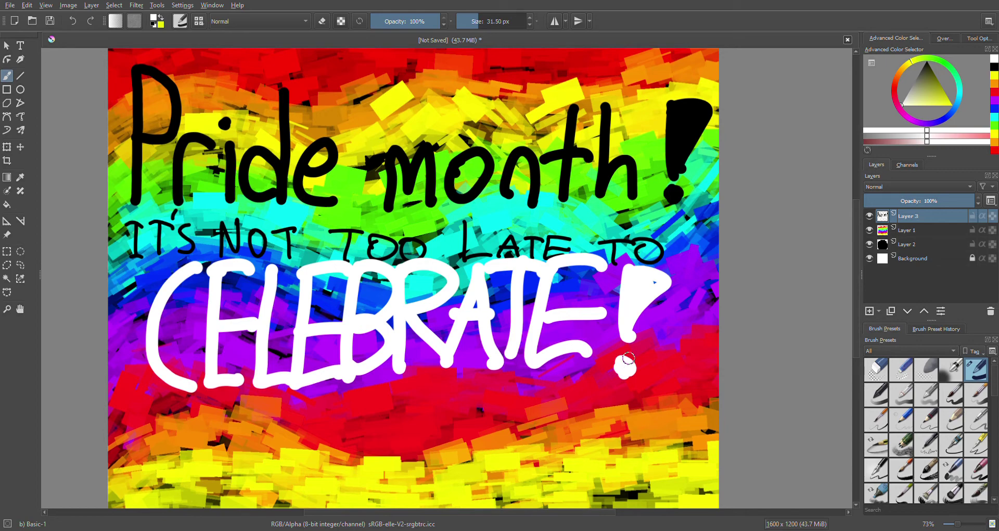
- Draw two long, slightly curved white underlines beneath "CELEBRATE!"
mouse_move(128, 415)
mouse_down()
mouse_move(452, 389)
mouse_move(581, 399)
mouse_up()
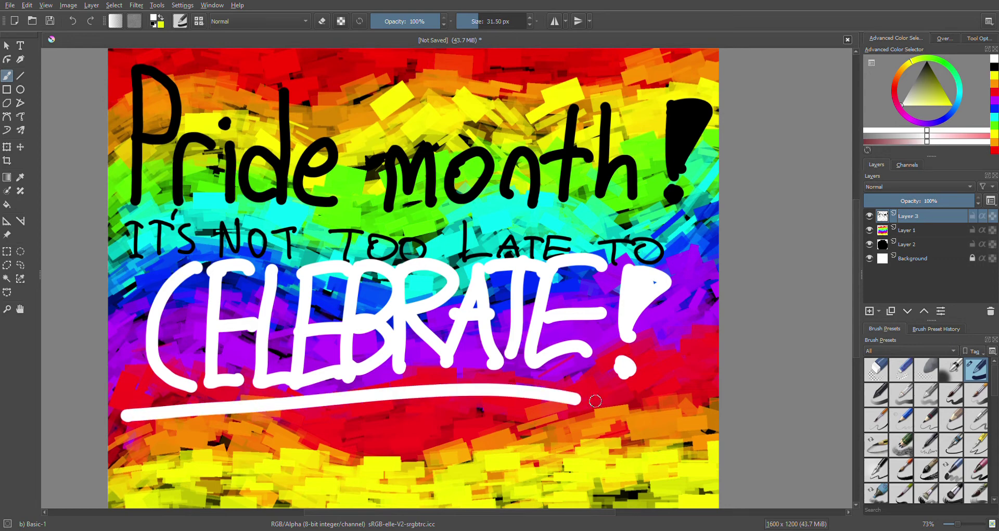
click(74, 21)
mouse_move(156, 414)
mouse_down()
mouse_move(140, 415)
mouse_move(689, 400)
mouse_move(205, 446)
mouse_up()
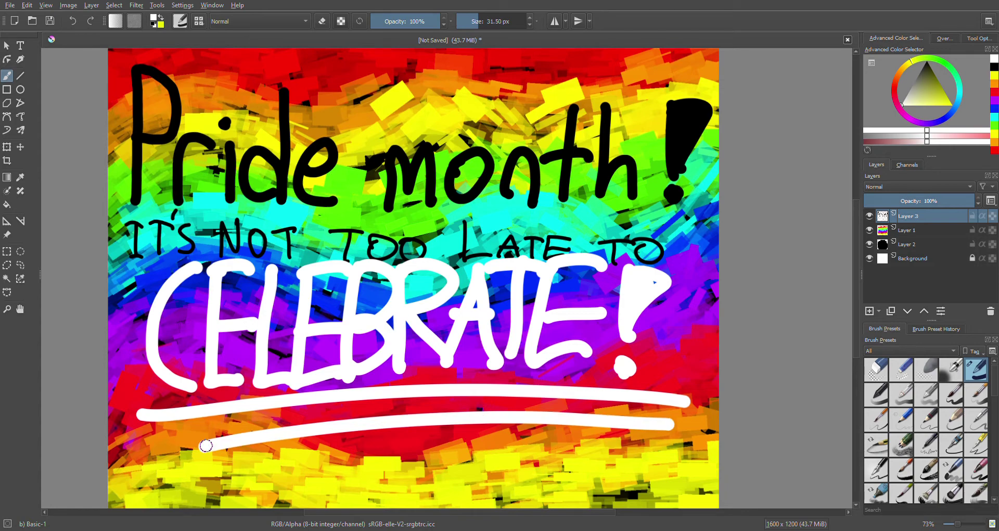
- Hide the lettering layer and add a new empty layer above it
click(870, 215)
click(869, 310)
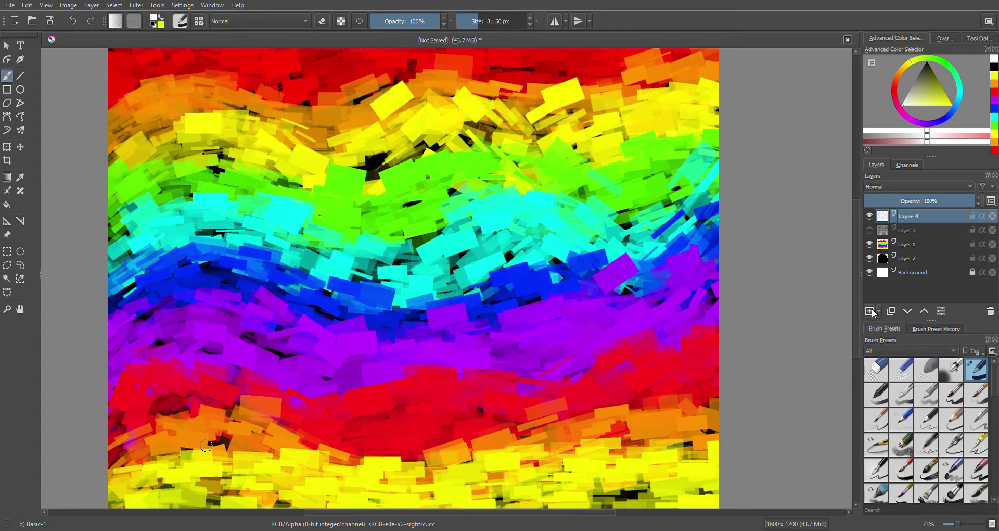
- Hand-letter "Go out and" in black across the top of the canvas with a 23.33 px brush
drag(926, 86, 937, 36)
drag(478, 21, 483, 27)
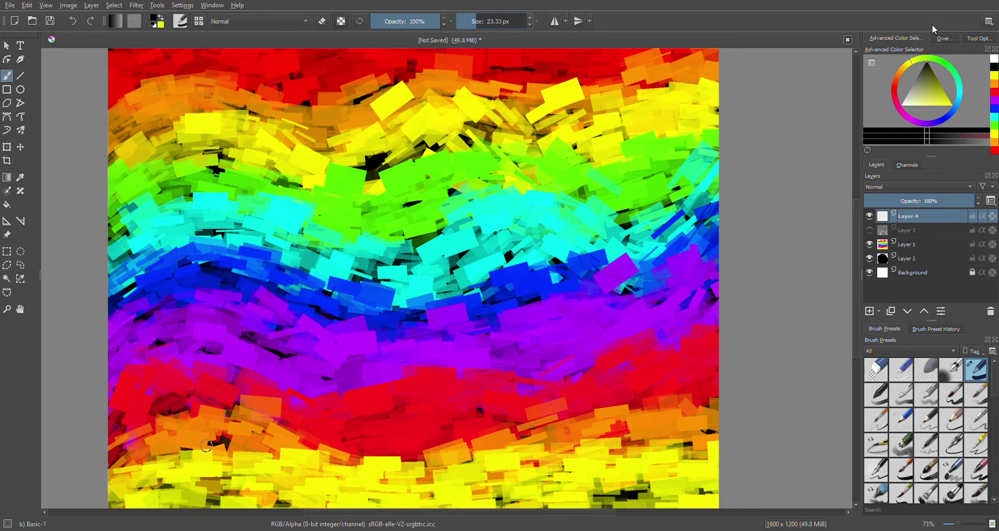
mouse_move(159, 65)
mouse_down()
mouse_move(170, 157)
mouse_move(152, 130)
mouse_up()
drag(229, 125, 208, 118)
mouse_move(301, 112)
mouse_down()
mouse_move(285, 133)
mouse_move(346, 130)
mouse_move(375, 151)
mouse_up()
drag(411, 72, 414, 143)
mouse_move(382, 112)
mouse_down()
mouse_move(407, 134)
mouse_move(429, 104)
mouse_up()
drag(510, 102, 523, 136)
drag(532, 139, 581, 136)
mouse_move(623, 73)
mouse_down()
mouse_move(583, 110)
mouse_move(615, 123)
mouse_up()
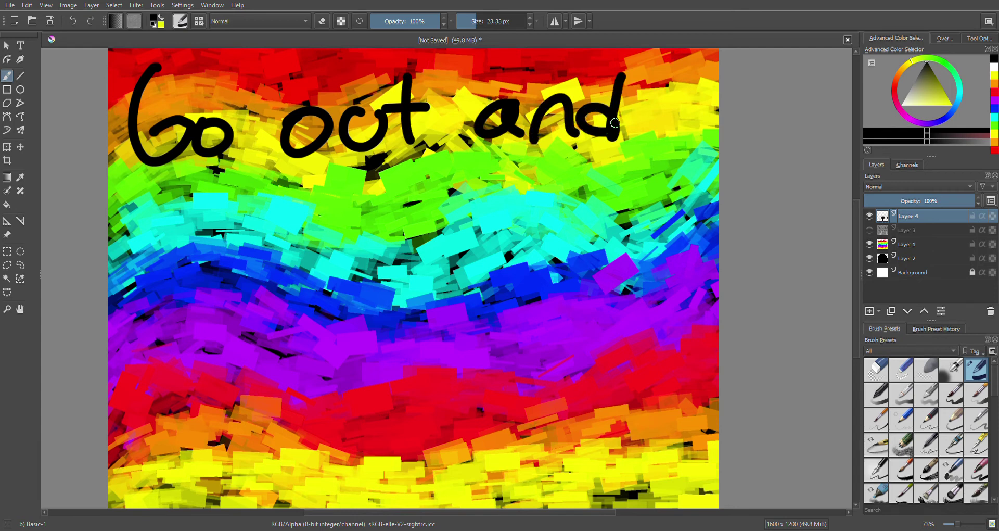
- Hand-letter "have Fun" in black on a second line below "Go out and"
mouse_move(135, 183)
mouse_down()
mouse_move(206, 206)
mouse_move(263, 255)
mouse_move(329, 211)
mouse_move(333, 254)
mouse_up()
drag(425, 181, 385, 241)
mouse_move(384, 219)
mouse_down()
mouse_move(424, 195)
mouse_move(425, 217)
mouse_move(501, 206)
mouse_up()
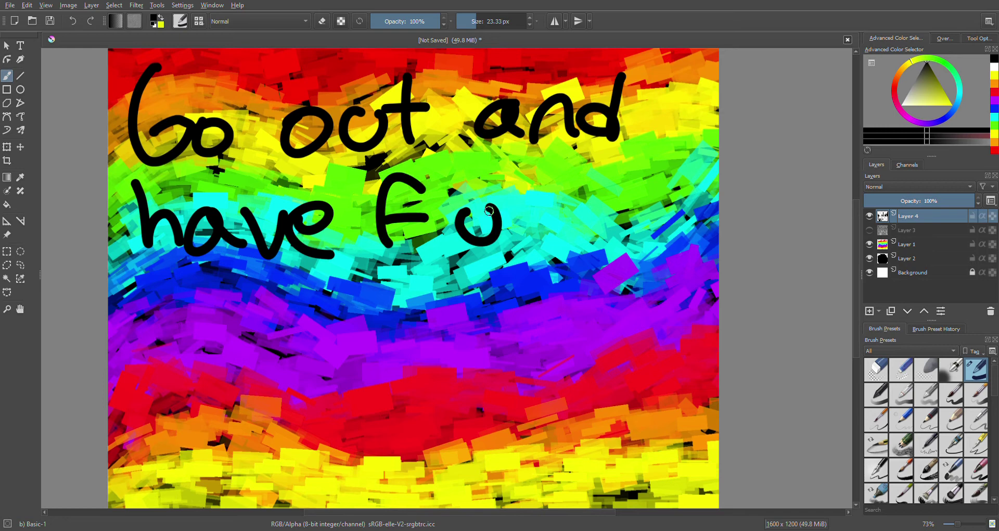
drag(528, 241, 568, 242)
mouse_move(587, 164)
mouse_down()
mouse_move(594, 234)
mouse_move(619, 198)
mouse_move(599, 206)
mouse_up()
mouse_move(596, 260)
mouse_down()
mouse_move(586, 260)
mouse_move(596, 258)
mouse_up()
mouse_move(639, 177)
mouse_down()
mouse_move(645, 239)
mouse_move(676, 190)
mouse_up()
drag(674, 195, 650, 242)
mouse_move(642, 185)
mouse_down()
mouse_move(652, 241)
mouse_move(644, 199)
mouse_move(659, 202)
mouse_move(649, 190)
mouse_move(650, 218)
mouse_up()
drag(645, 261, 644, 262)
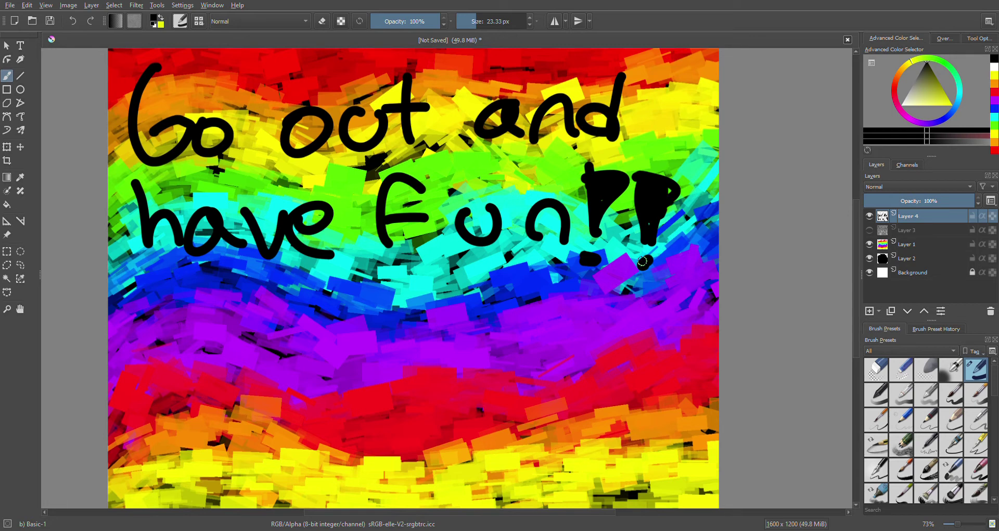
click(72, 22)
click(72, 21)
click(72, 22)
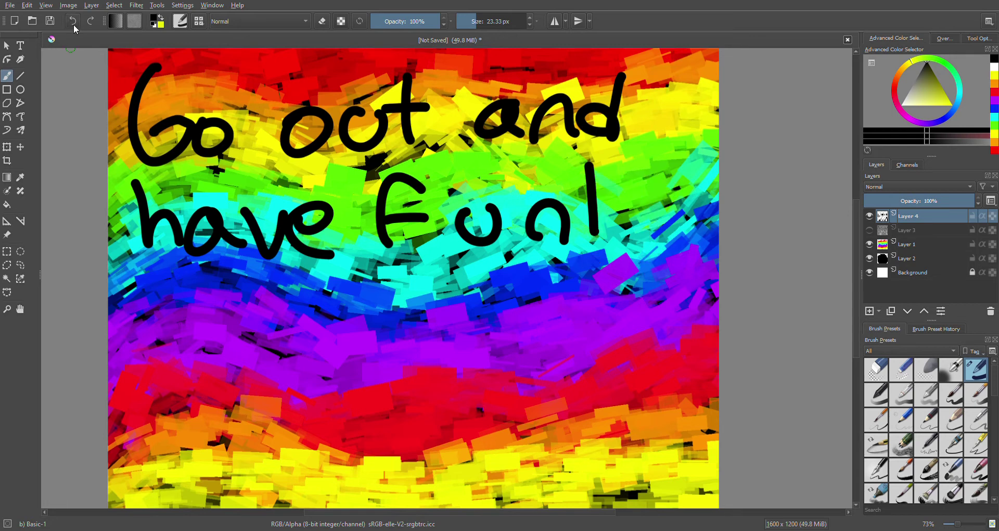
click(73, 23)
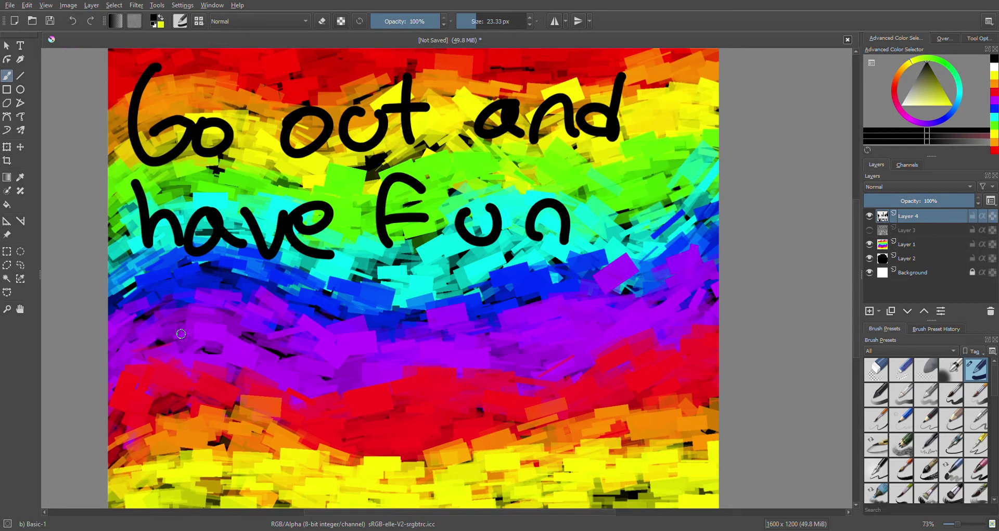
- Hand-letter "NOW" in tall black capitals across the lower half, followed by a large filled exclamation mark
mouse_move(151, 494)
mouse_down()
mouse_move(156, 304)
mouse_move(205, 455)
mouse_move(211, 294)
mouse_up()
drag(277, 319, 263, 370)
mouse_move(367, 328)
mouse_down()
mouse_move(402, 488)
mouse_move(504, 337)
mouse_up()
mouse_move(553, 316)
mouse_down()
mouse_move(702, 323)
mouse_move(592, 330)
mouse_move(666, 359)
mouse_move(585, 447)
mouse_up()
mouse_move(586, 468)
mouse_down()
mouse_move(565, 471)
mouse_move(556, 495)
mouse_move(589, 443)
mouse_move(585, 314)
mouse_move(663, 330)
mouse_move(596, 378)
mouse_move(592, 421)
mouse_move(674, 349)
mouse_up()
drag(618, 376, 646, 363)
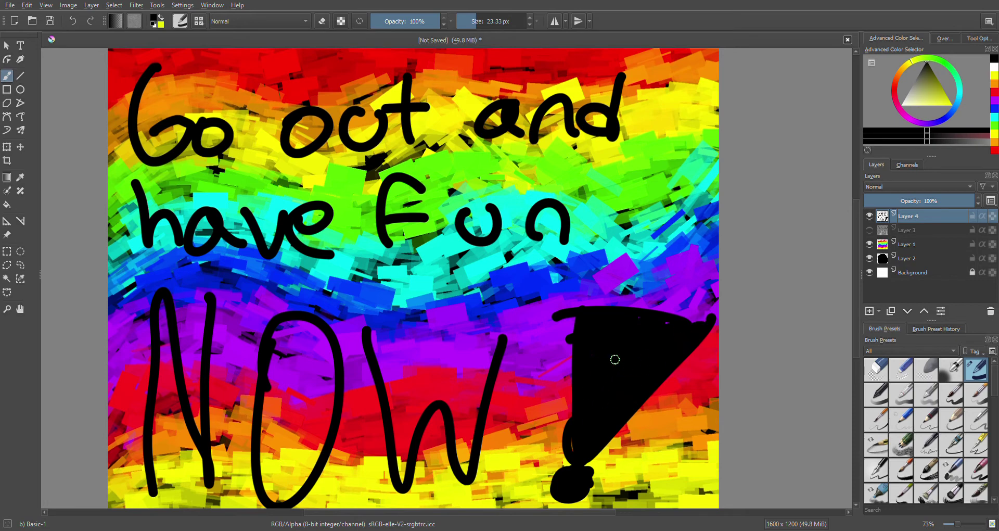
- Hide the "Go out and have Fun NOW" layer and hand-letter "And when you come" in black at the top of a new layer
click(869, 216)
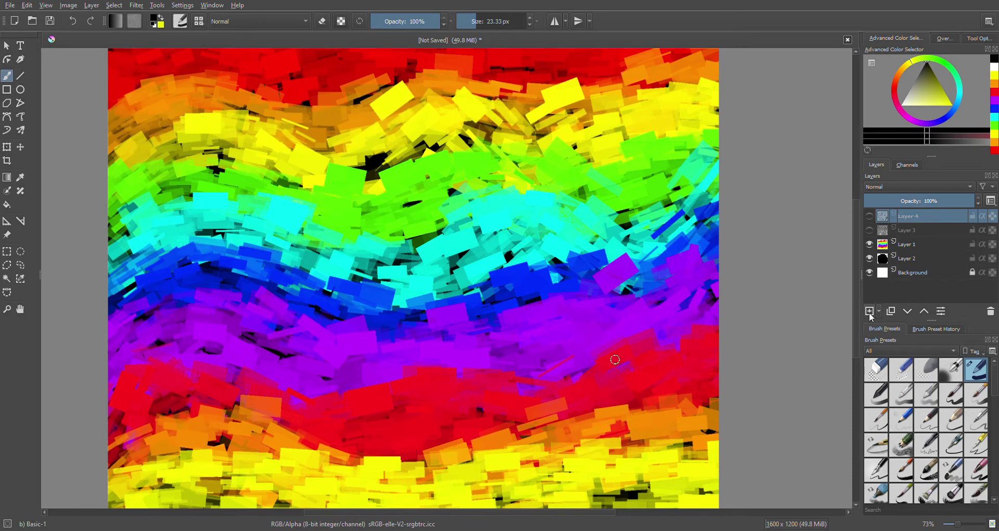
click(869, 311)
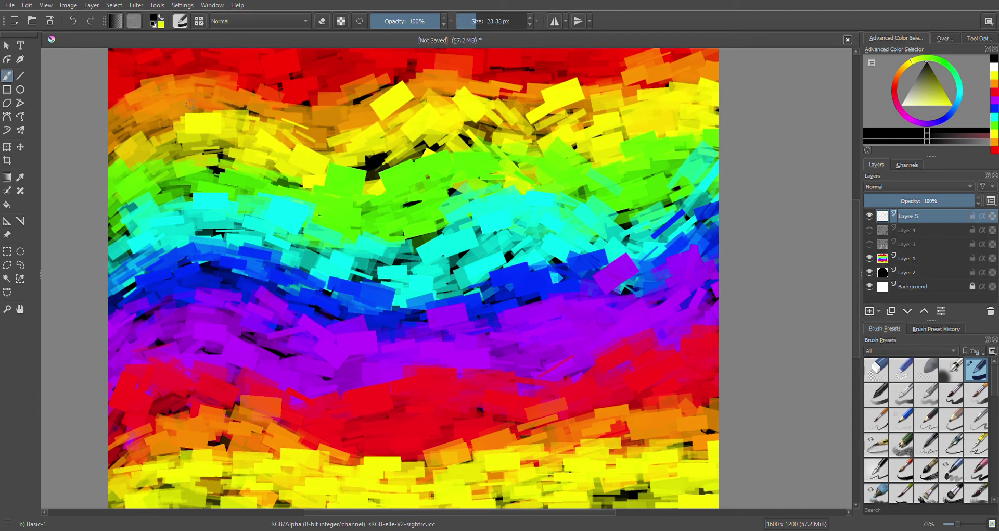
mouse_move(138, 65)
mouse_down()
mouse_move(127, 134)
mouse_move(155, 123)
mouse_move(163, 154)
mouse_up()
drag(127, 112, 150, 110)
drag(167, 153, 197, 141)
drag(215, 66, 214, 157)
mouse_move(278, 100)
mouse_down()
mouse_move(327, 94)
mouse_move(328, 143)
mouse_up()
mouse_move(331, 123)
mouse_down()
mouse_move(360, 140)
mouse_move(362, 126)
mouse_move(442, 142)
mouse_up()
mouse_move(476, 104)
mouse_down()
mouse_move(515, 129)
mouse_move(471, 177)
mouse_up()
mouse_move(536, 104)
mouse_down()
mouse_move(523, 120)
mouse_move(611, 101)
mouse_move(643, 153)
mouse_up()
drag(653, 123, 697, 151)
mouse_move(699, 112)
mouse_down()
mouse_move(696, 147)
mouse_move(711, 166)
mouse_up()
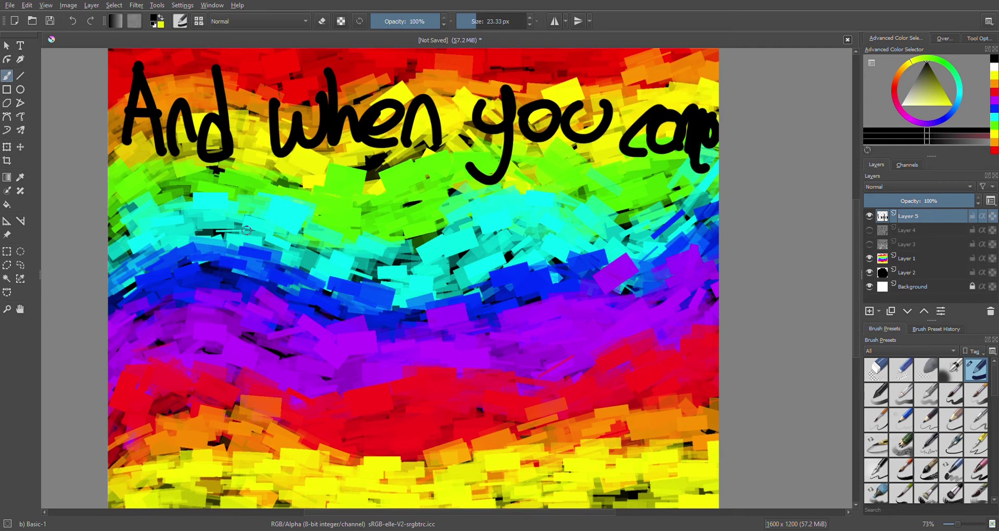
- Start a second line with the black hand-lettered words "Back to"
drag(130, 167, 128, 221)
mouse_move(174, 195)
mouse_down()
mouse_move(190, 229)
mouse_move(204, 221)
mouse_up()
mouse_move(237, 193)
mouse_down()
mouse_move(213, 216)
mouse_move(255, 229)
mouse_up()
drag(268, 159, 268, 228)
mouse_move(263, 213)
mouse_down()
mouse_move(283, 197)
mouse_move(301, 224)
mouse_up()
drag(369, 172, 368, 218)
mouse_move(349, 193)
mouse_down()
mouse_move(390, 187)
mouse_move(456, 221)
mouse_move(484, 196)
mouse_up()
- Continue the second line after "Back to" with the hand-lettered words "this video" and a comma
mouse_move(471, 166)
mouse_down()
mouse_move(469, 226)
mouse_move(513, 226)
mouse_up()
drag(526, 203, 527, 226)
drag(524, 184, 527, 192)
mouse_move(559, 192)
mouse_down()
mouse_move(541, 232)
mouse_move(587, 237)
mouse_move(606, 190)
mouse_up()
drag(617, 205, 619, 234)
drag(622, 181, 632, 237)
mouse_move(646, 178)
mouse_down()
mouse_move(643, 238)
mouse_move(666, 231)
mouse_up()
drag(676, 194, 655, 242)
drag(692, 201, 682, 196)
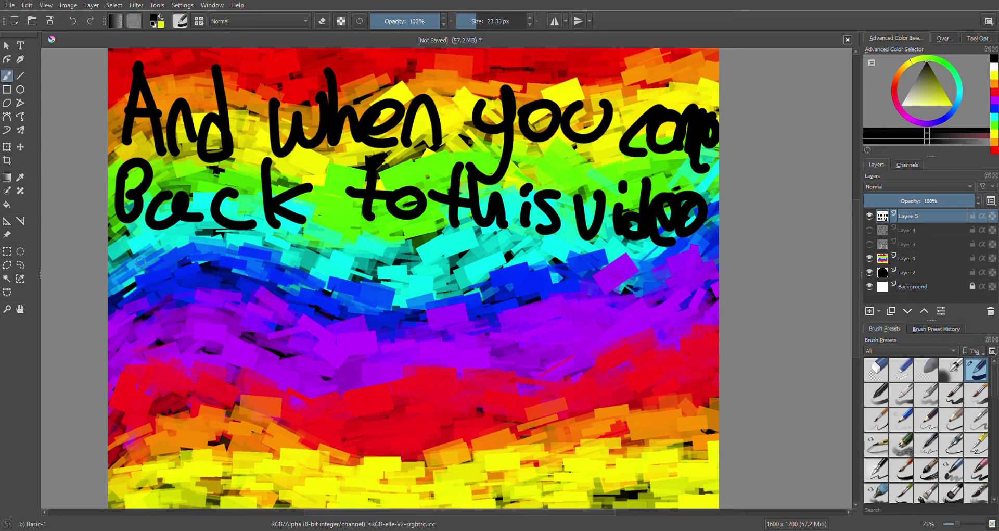
drag(693, 241, 692, 247)
drag(698, 252, 676, 260)
- Hand-letter "Seeing this Means" in black as the third line, below "Back to this video"
mouse_move(146, 254)
mouse_down()
mouse_move(116, 313)
mouse_move(221, 312)
mouse_move(257, 291)
mouse_move(263, 320)
mouse_up()
click(229, 284)
mouse_move(297, 283)
mouse_down()
mouse_move(299, 299)
mouse_move(273, 338)
mouse_up()
click(344, 310)
mouse_move(350, 252)
mouse_down()
mouse_move(342, 302)
mouse_move(369, 281)
mouse_up()
mouse_move(369, 249)
mouse_down()
mouse_move(364, 291)
mouse_move(385, 316)
mouse_up()
drag(401, 292, 402, 312)
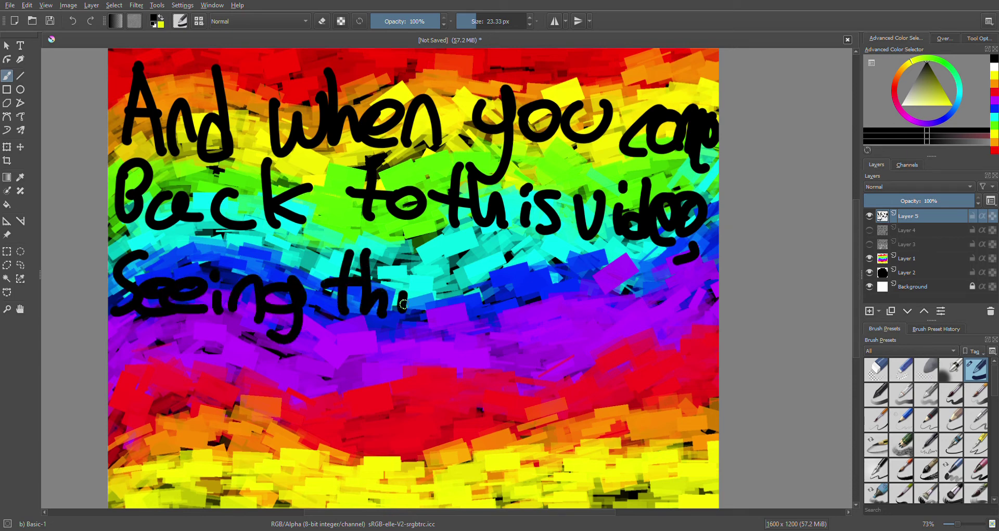
click(404, 278)
drag(440, 284, 425, 319)
drag(483, 273, 523, 315)
mouse_move(541, 291)
mouse_down()
mouse_move(552, 309)
mouse_move(624, 313)
mouse_up()
drag(660, 281, 637, 309)
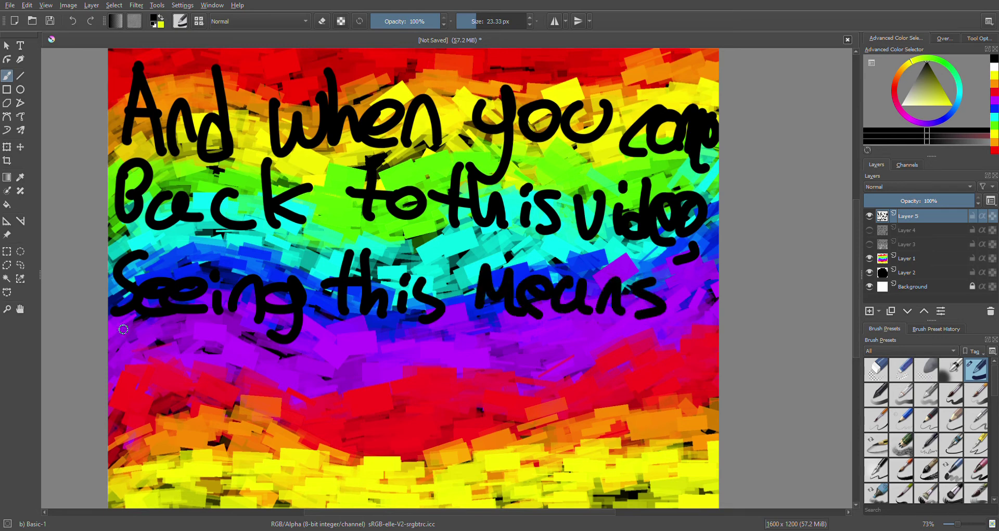
- Hand-letter "you came Back!" in black as the fourth line, below "Seeing this Means"
drag(120, 333, 138, 363)
drag(148, 327, 123, 401)
drag(161, 346, 260, 377)
mouse_move(289, 348)
mouse_down()
mouse_move(333, 375)
mouse_move(371, 344)
mouse_up()
mouse_move(363, 377)
mouse_down()
mouse_move(432, 345)
mouse_move(440, 364)
mouse_up()
mouse_move(501, 350)
mouse_down()
mouse_move(489, 329)
mouse_move(547, 375)
mouse_up()
mouse_move(580, 343)
mouse_down()
mouse_move(586, 372)
mouse_move(641, 364)
mouse_up()
drag(652, 328, 656, 359)
click(660, 368)
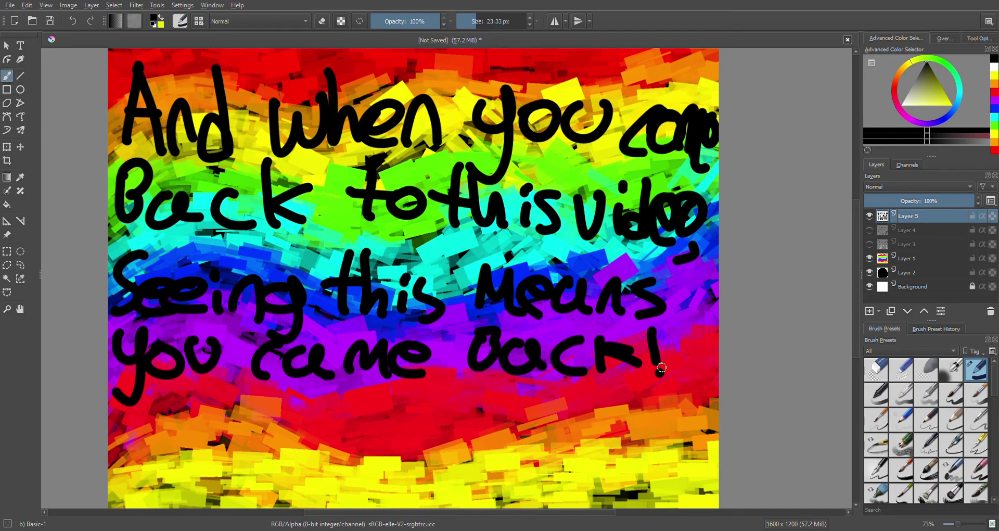
- Hide the "And when you come Back" layer and hand-letter "PLEASE" in large black capitals at the top of a new layer
click(870, 216)
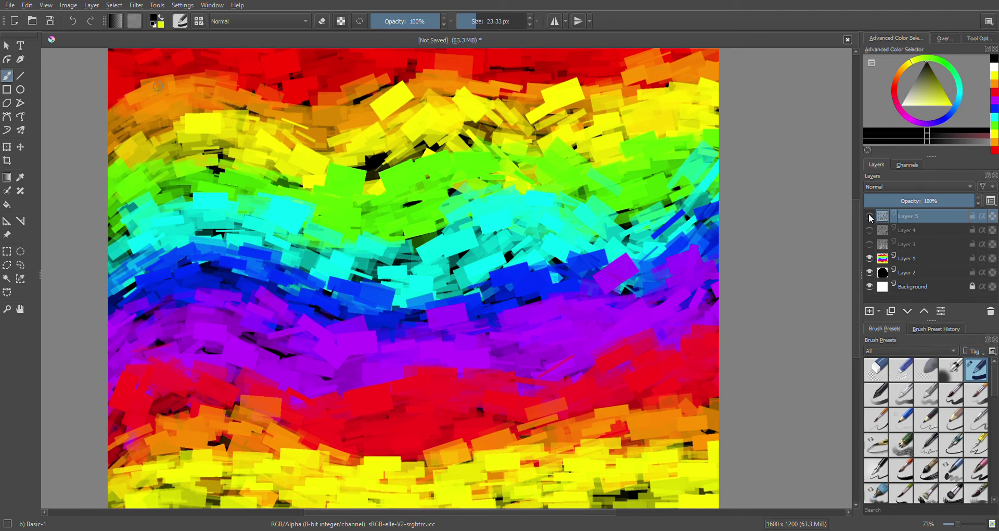
click(869, 310)
mouse_move(125, 69)
mouse_down()
mouse_move(134, 181)
mouse_move(132, 120)
mouse_up()
mouse_move(181, 53)
mouse_down()
mouse_move(179, 185)
mouse_move(229, 172)
mouse_up()
mouse_move(235, 49)
mouse_down()
mouse_move(234, 169)
mouse_move(289, 156)
mouse_up()
drag(237, 121, 269, 107)
mouse_move(302, 154)
mouse_down()
mouse_move(314, 52)
mouse_move(354, 151)
mouse_up()
drag(308, 119, 332, 105)
mouse_move(389, 53)
mouse_down()
mouse_move(363, 159)
mouse_move(404, 130)
mouse_move(460, 139)
mouse_up()
drag(408, 114, 452, 101)
drag(403, 64, 460, 62)
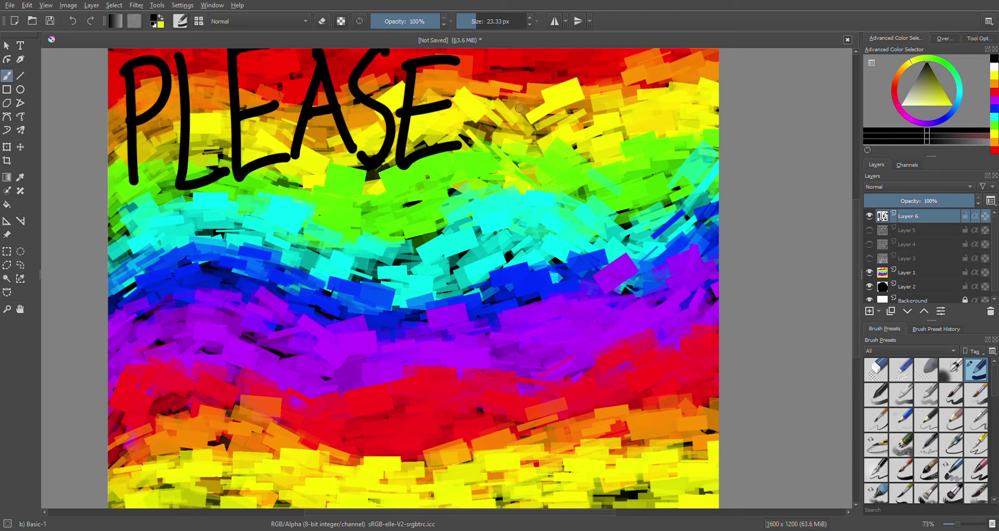
- Hand-letter "consider" in smaller black lowercase letters after "PLEASE"
mouse_move(511, 115)
mouse_down()
mouse_move(507, 149)
mouse_move(526, 121)
mouse_up()
mouse_move(546, 122)
mouse_down()
mouse_move(562, 125)
mouse_move(570, 151)
mouse_up()
mouse_move(597, 111)
mouse_down()
mouse_move(577, 148)
mouse_move(617, 148)
mouse_up()
drag(619, 98, 647, 155)
mouse_move(645, 136)
mouse_down()
mouse_move(627, 151)
mouse_move(696, 159)
mouse_up()
drag(696, 141, 718, 131)
- Create a wide solid red banner across the middle of the canvas with the Rectangle tool and a 353.05 px brush
drag(497, 27, 523, 21)
click(892, 96)
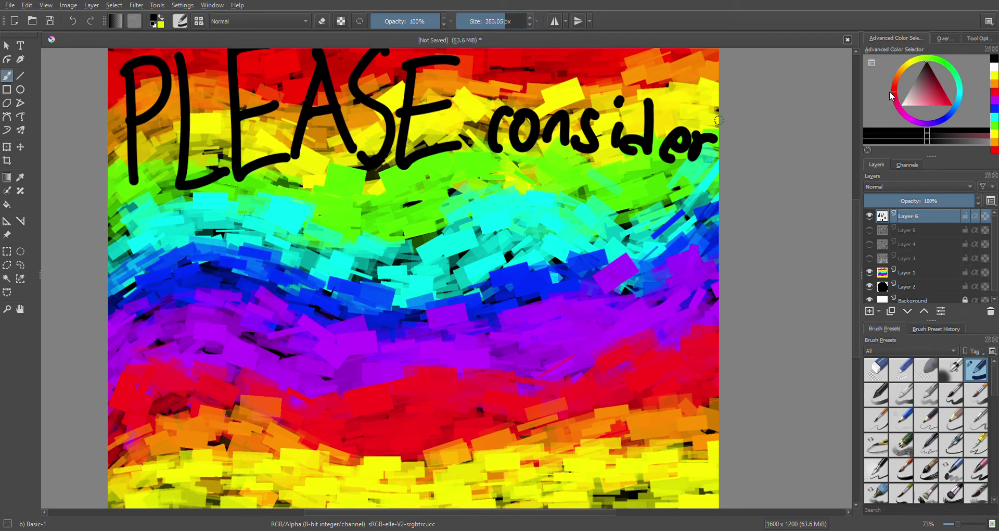
click(941, 97)
mouse_move(211, 239)
mouse_down()
mouse_move(212, 260)
mouse_move(255, 321)
mouse_move(527, 264)
mouse_move(704, 296)
mouse_up()
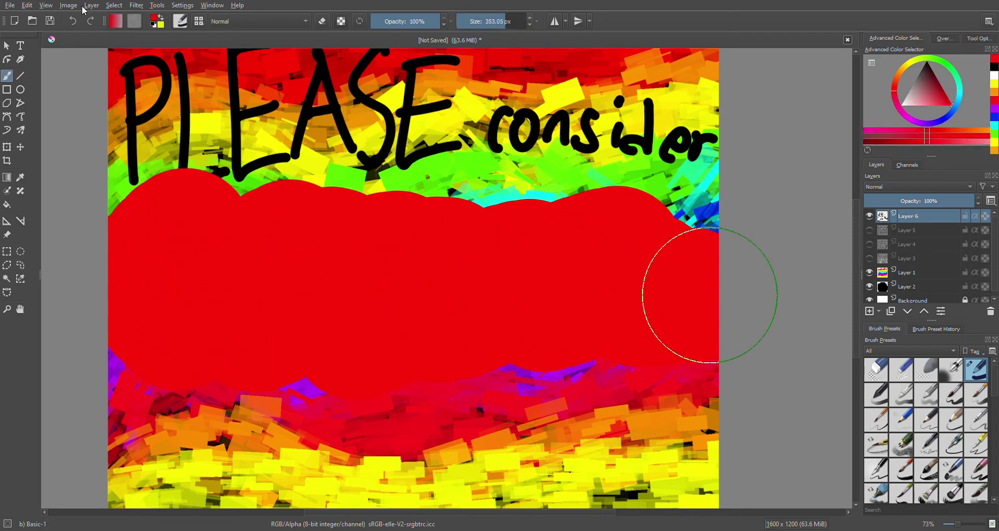
click(74, 25)
click(7, 89)
mouse_move(173, 286)
mouse_down()
mouse_move(286, 312)
mouse_move(672, 344)
mouse_up()
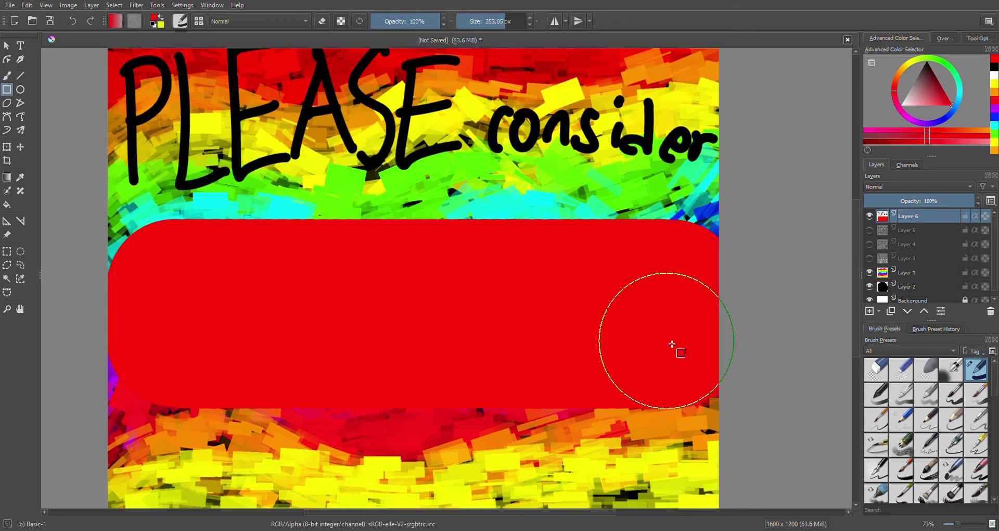
- Hand-letter "SUBSCRIBE" in large white capitals on the red banner with a 29.30 px freehand brush
drag(918, 95, 890, 105)
drag(506, 26, 485, 33)
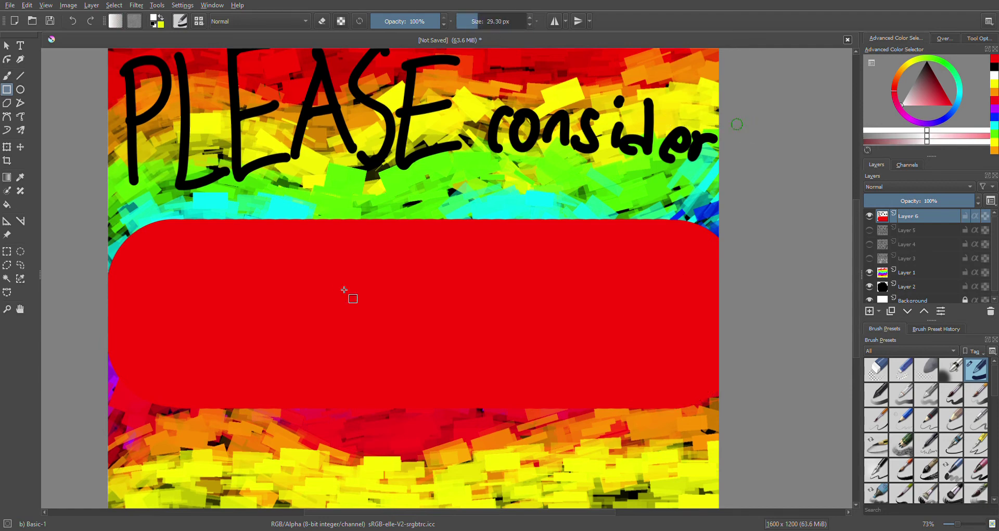
mouse_move(174, 240)
mouse_down()
mouse_move(151, 373)
mouse_move(137, 363)
mouse_up()
click(74, 22)
click(7, 76)
mouse_move(169, 240)
mouse_down()
mouse_move(162, 358)
mouse_move(126, 371)
mouse_move(198, 359)
mouse_move(213, 240)
mouse_move(245, 364)
mouse_move(257, 247)
mouse_move(315, 359)
mouse_move(276, 349)
mouse_up()
mouse_move(359, 244)
mouse_down()
mouse_move(375, 339)
mouse_move(432, 367)
mouse_up()
mouse_move(436, 251)
mouse_down()
mouse_move(485, 239)
mouse_move(456, 358)
mouse_move(491, 356)
mouse_up()
mouse_move(505, 249)
mouse_down()
mouse_move(498, 281)
mouse_move(512, 254)
mouse_up()
mouse_move(541, 246)
mouse_down()
mouse_move(539, 362)
mouse_move(611, 344)
mouse_up()
drag(548, 303, 605, 301)
drag(556, 251, 623, 254)
- Add a large white exclamation mark with a filled top after "SUBSCRIBE"
drag(647, 248, 664, 318)
mouse_move(648, 248)
mouse_down()
mouse_move(697, 285)
mouse_move(664, 252)
mouse_move(692, 265)
mouse_move(664, 276)
mouse_move(657, 305)
mouse_up()
drag(652, 353, 649, 354)
- Switch the brush colour to black and hand-letter "if you want" below the red banner
key(d)
mouse_move(142, 443)
mouse_down()
mouse_move(134, 487)
mouse_move(190, 422)
mouse_up()
click(138, 425)
drag(168, 457, 193, 459)
drag(237, 436, 255, 462)
drag(266, 436, 235, 492)
drag(294, 451, 336, 455)
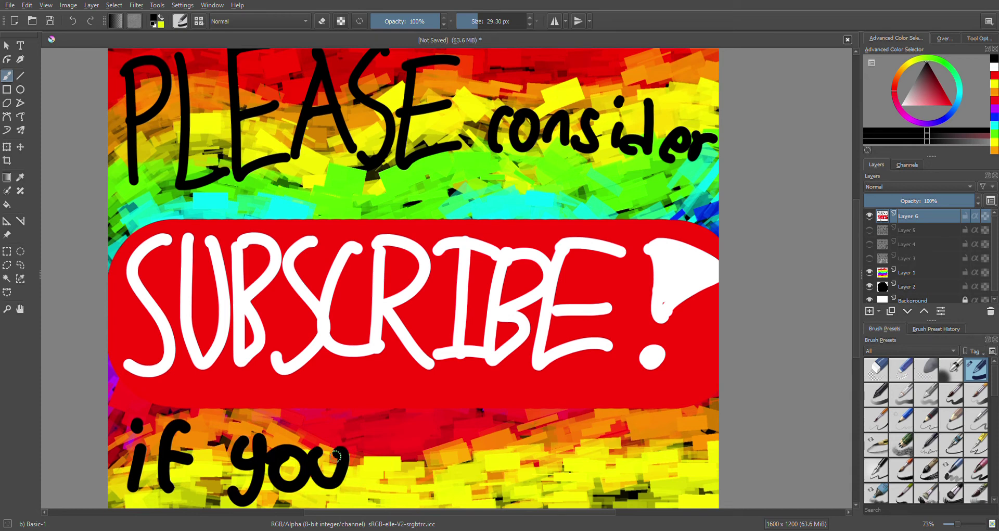
mouse_move(412, 454)
mouse_down()
mouse_move(475, 451)
mouse_move(597, 481)
mouse_up()
drag(640, 437, 624, 493)
drag(607, 457, 644, 468)
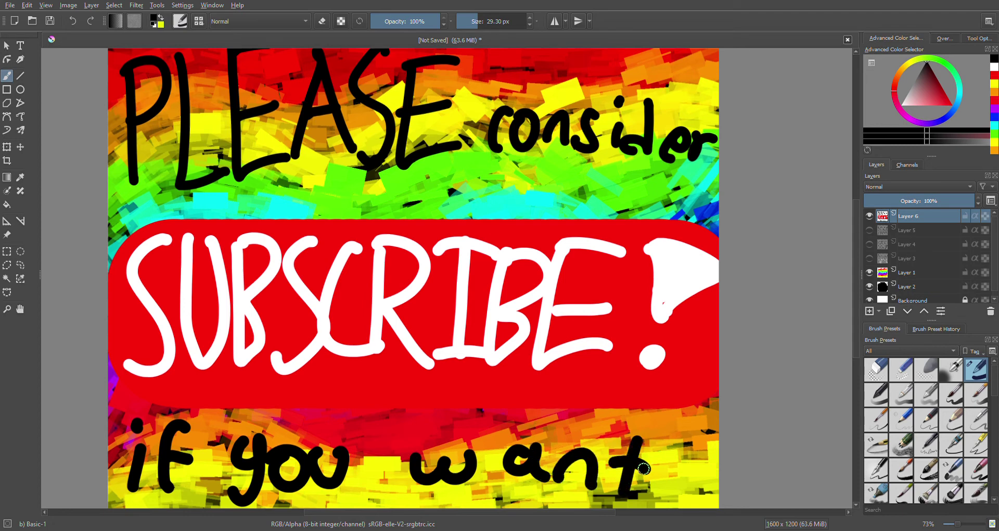
- Hand-letter "Giving me a" in black between "PLEASE consider" and the red banner
mouse_move(281, 173)
mouse_down()
mouse_move(291, 203)
mouse_move(280, 199)
mouse_up()
mouse_move(306, 191)
mouse_down()
mouse_move(304, 219)
mouse_move(308, 179)
mouse_up()
mouse_move(323, 185)
mouse_down()
mouse_move(327, 193)
mouse_move(354, 179)
mouse_move(368, 218)
mouse_up()
drag(368, 184, 411, 219)
mouse_move(445, 194)
mouse_down()
mouse_move(424, 211)
mouse_move(435, 237)
mouse_move(488, 201)
mouse_move(501, 213)
mouse_up()
click(72, 22)
drag(507, 200, 531, 221)
drag(585, 190, 593, 221)
mouse_move(646, 179)
mouse_down()
mouse_move(640, 205)
mouse_move(616, 211)
mouse_up()
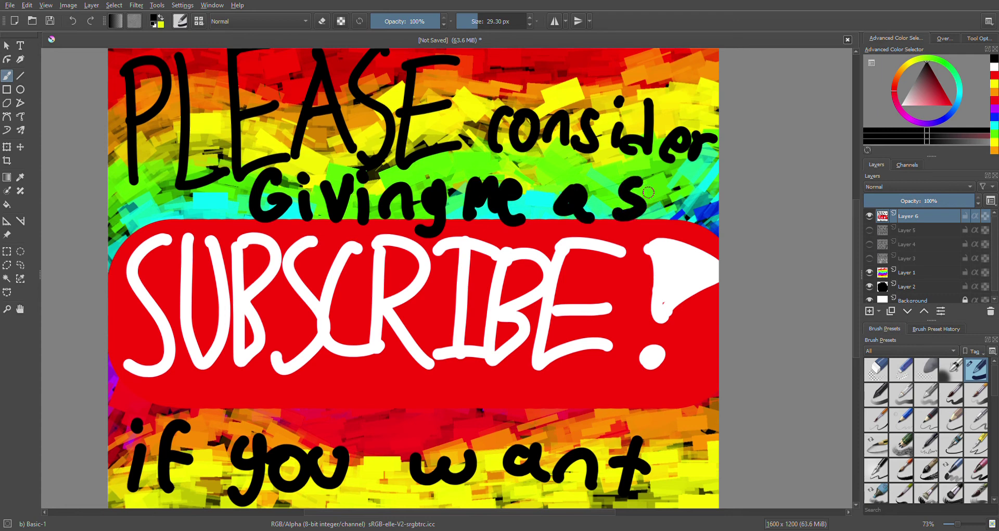
click(72, 21)
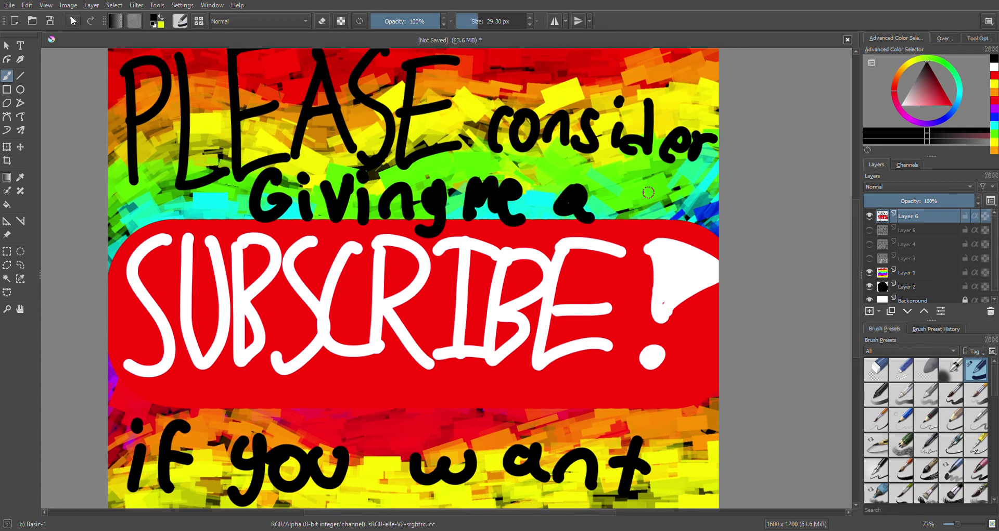
- Add three black dots after "if you want"
click(655, 497)
click(672, 492)
click(691, 493)
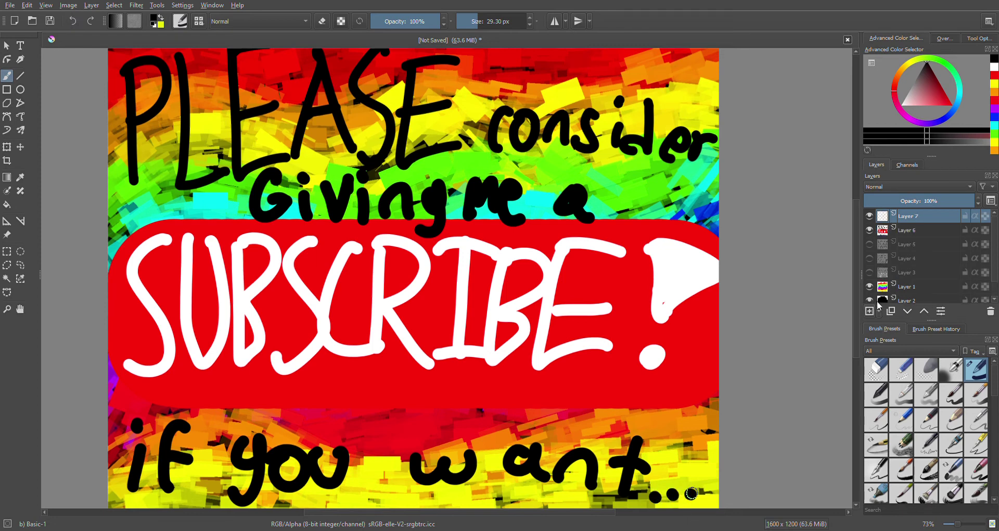
- Hide Layer 6 and hand-letter "NO PRESSURE.." in black capitals across the top of Layer 7
click(869, 230)
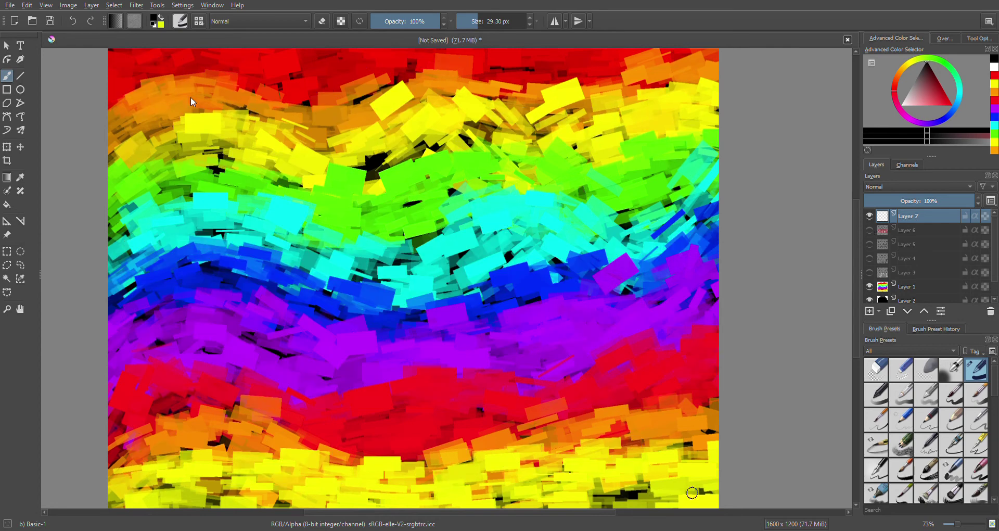
mouse_move(152, 140)
mouse_down()
mouse_move(179, 137)
mouse_move(197, 100)
mouse_up()
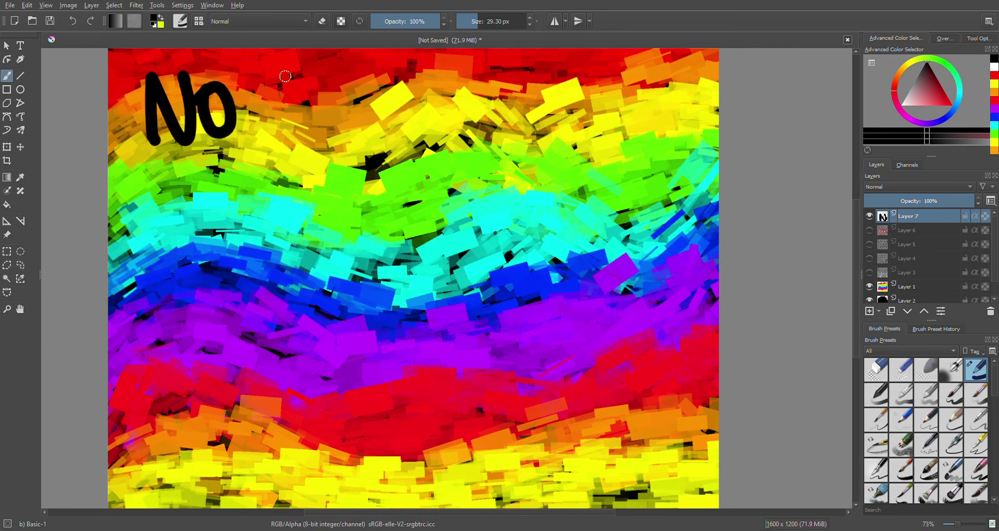
drag(285, 76, 283, 151)
drag(287, 76, 291, 116)
mouse_move(337, 60)
mouse_down()
mouse_move(336, 138)
mouse_move(372, 136)
mouse_up()
drag(396, 72, 432, 134)
drag(396, 107, 426, 102)
mouse_move(398, 83)
mouse_down()
mouse_move(430, 73)
mouse_move(442, 131)
mouse_up()
drag(515, 70, 476, 134)
drag(556, 75, 568, 87)
mouse_move(585, 128)
mouse_down()
mouse_move(593, 105)
mouse_move(622, 125)
mouse_up()
mouse_move(643, 70)
mouse_down()
mouse_move(625, 125)
mouse_move(679, 122)
mouse_up()
drag(635, 98, 669, 93)
drag(643, 73, 677, 74)
drag(694, 128, 696, 126)
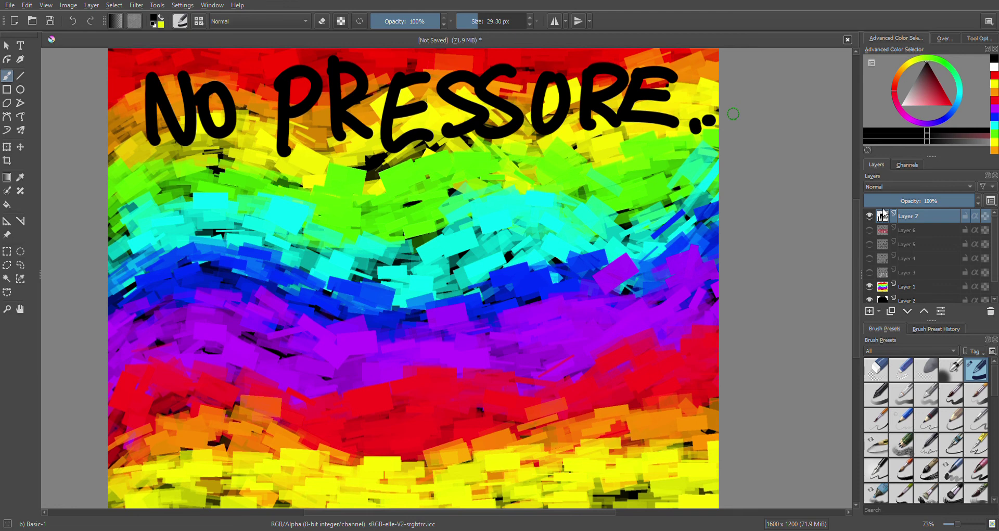
- Add a new empty layer above the "NO PRESSURE.." lettering and hide the lettering layer
click(868, 311)
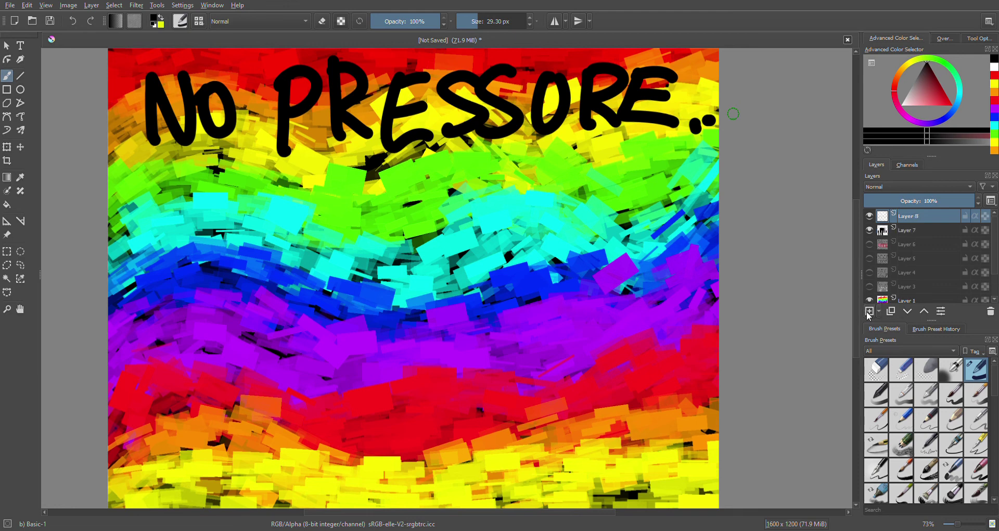
click(870, 231)
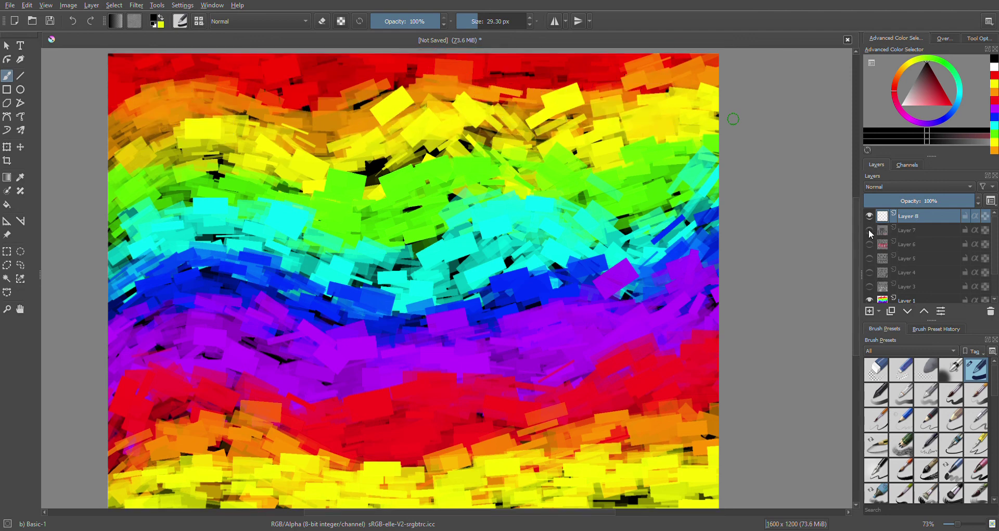
- Hand-letter "Until" in black across the upper left of the canvas on Layer 8
drag(142, 81, 146, 92)
drag(174, 123, 201, 154)
drag(217, 76, 229, 152)
mouse_move(206, 126)
mouse_down()
mouse_move(245, 119)
mouse_move(263, 152)
mouse_up()
click(253, 92)
drag(285, 77, 298, 157)
drag(381, 91, 386, 158)
drag(359, 126, 409, 120)
mouse_move(405, 86)
mouse_down()
mouse_move(410, 130)
mouse_move(435, 162)
mouse_move(481, 128)
mouse_move(497, 155)
mouse_up()
drag(519, 157, 507, 180)
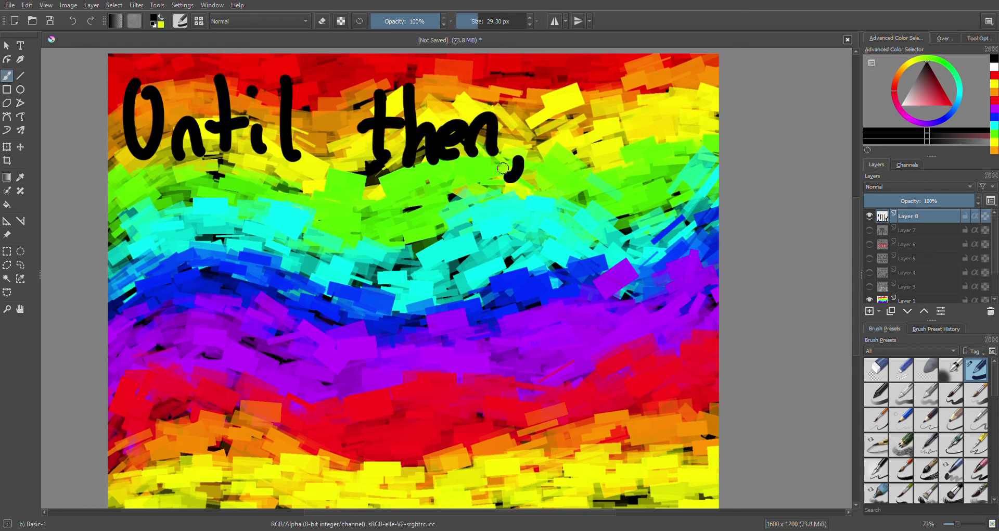
key(ctrl+z)
key(ctrl+z)
key(ctrl+z)
key(ctrl+z)
key(ctrl+z)
- Hand-letter "Next time," in black after "Until" to complete the first line
drag(338, 77, 348, 164)
drag(360, 91, 364, 169)
mouse_move(378, 148)
mouse_down()
mouse_move(388, 130)
mouse_move(403, 159)
mouse_up()
drag(405, 134, 440, 158)
drag(440, 121, 401, 168)
mouse_move(448, 93)
mouse_down()
mouse_move(455, 160)
mouse_move(481, 124)
mouse_move(525, 167)
mouse_move(557, 128)
mouse_up()
drag(568, 130, 559, 165)
drag(569, 116, 566, 123)
mouse_move(590, 166)
mouse_down()
mouse_move(614, 139)
mouse_move(622, 167)
mouse_up()
mouse_move(631, 153)
mouse_down()
mouse_move(660, 158)
mouse_move(657, 188)
mouse_up()
- Hand-letter "imma peace out." in black as a second line below "Until Next time,"
mouse_move(140, 200)
mouse_down()
mouse_move(138, 234)
mouse_move(172, 208)
mouse_move(223, 231)
mouse_move(258, 231)
mouse_up()
click(139, 177)
drag(305, 202, 359, 274)
mouse_move(367, 216)
mouse_down()
mouse_move(372, 230)
mouse_move(434, 204)
mouse_move(447, 228)
mouse_move(486, 237)
mouse_up()
mouse_move(521, 213)
mouse_down()
mouse_move(515, 240)
mouse_move(550, 233)
mouse_up()
drag(624, 208, 622, 210)
mouse_move(650, 210)
mouse_down()
mouse_move(656, 226)
mouse_move(676, 211)
mouse_up()
mouse_move(700, 192)
mouse_down()
mouse_move(689, 241)
mouse_move(701, 227)
mouse_up()
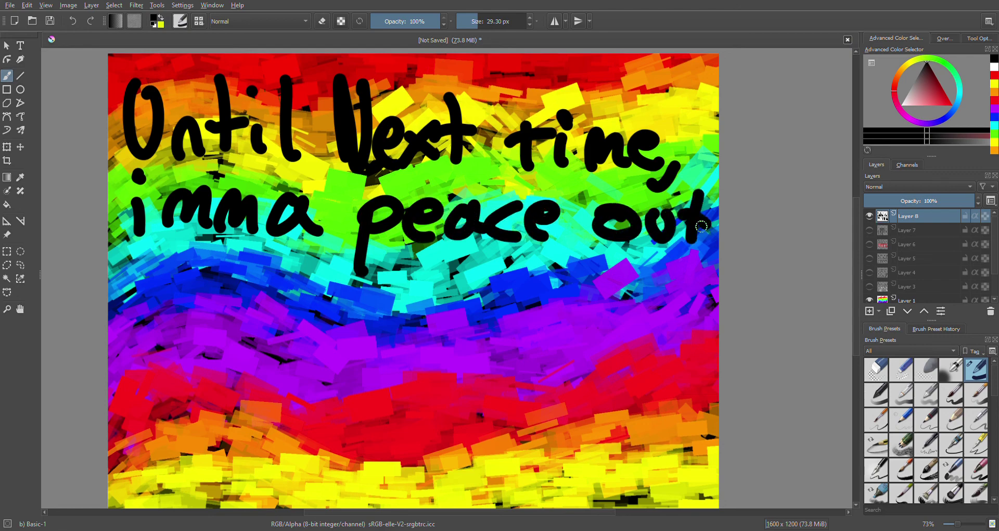
- Hand-letter a very large "BYE" in black capitals below the two lines of text
mouse_move(143, 270)
mouse_down()
mouse_move(138, 470)
mouse_move(130, 288)
mouse_up()
drag(263, 271, 330, 327)
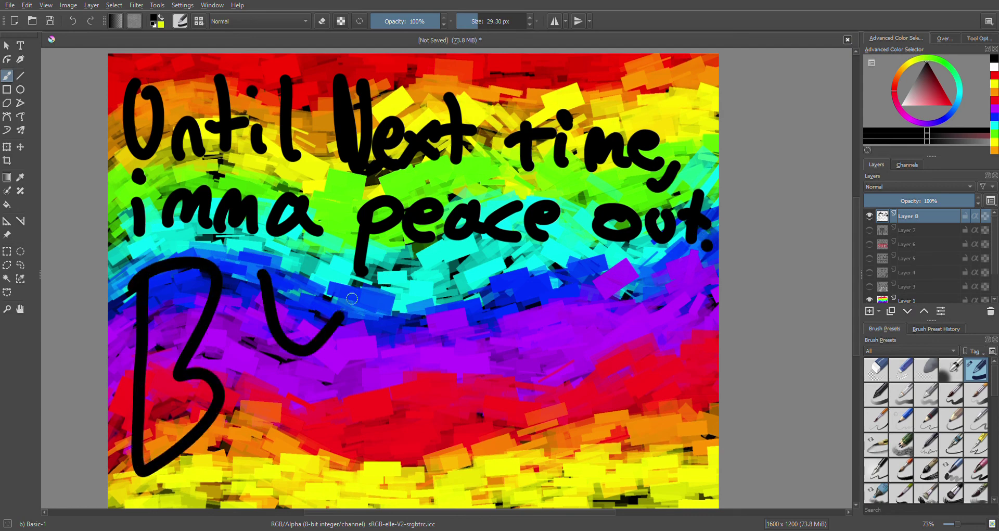
drag(369, 273, 253, 463)
drag(401, 283, 453, 429)
drag(364, 374, 461, 344)
drag(393, 283, 472, 280)
- Draw a large, solid black exclamation mark with a filled round dot after "BYE"
mouse_move(529, 280)
mouse_down()
mouse_move(555, 398)
mouse_move(518, 428)
mouse_up()
mouse_move(543, 395)
mouse_down()
mouse_move(540, 338)
mouse_move(617, 304)
mouse_move(549, 286)
mouse_move(543, 347)
mouse_move(645, 301)
mouse_up()
mouse_move(520, 443)
mouse_down()
mouse_move(498, 461)
mouse_move(529, 437)
mouse_up()
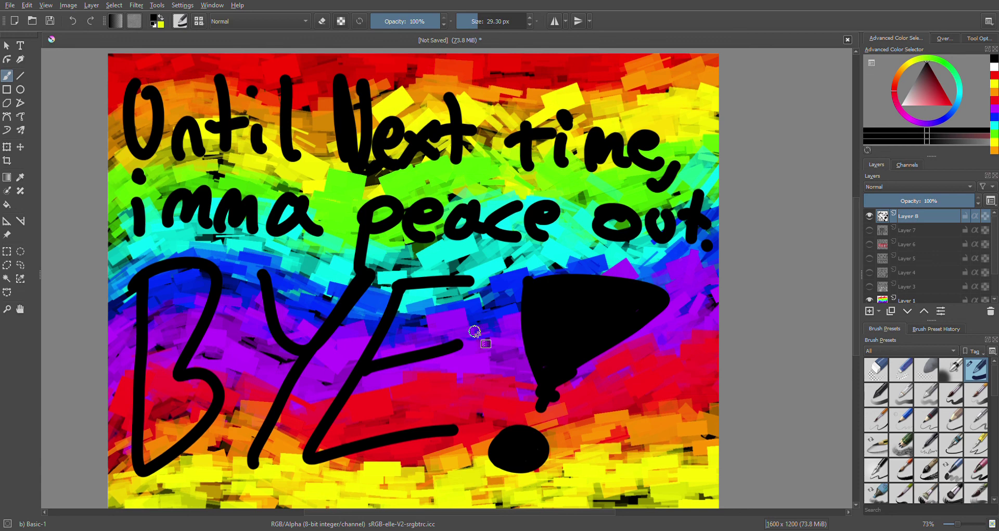
- Switch to the Gradient tool
key(g)
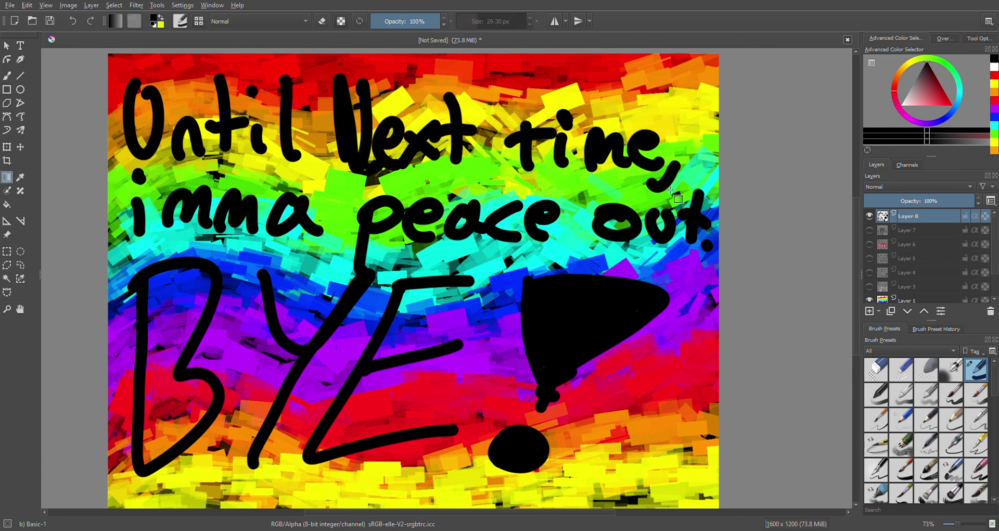